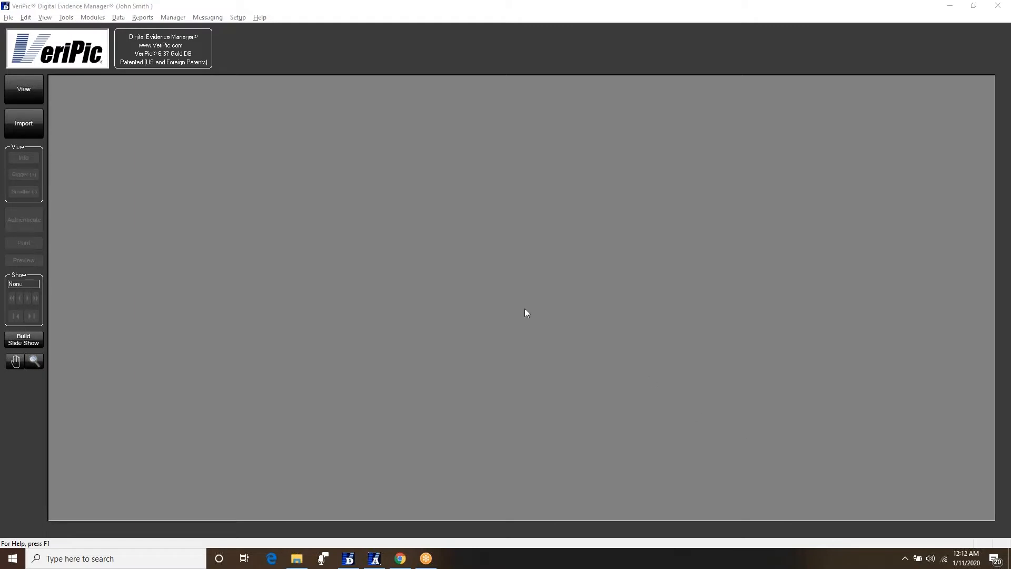
- Bring up Database Media Search and put the cursor in its empty Keywords field
left_click(18, 94)
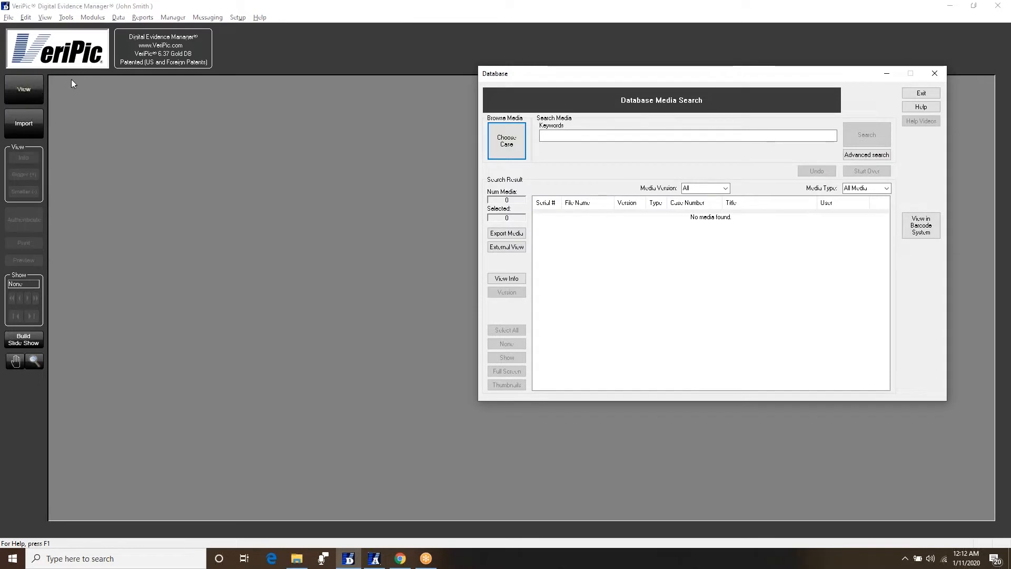
left_click(556, 135)
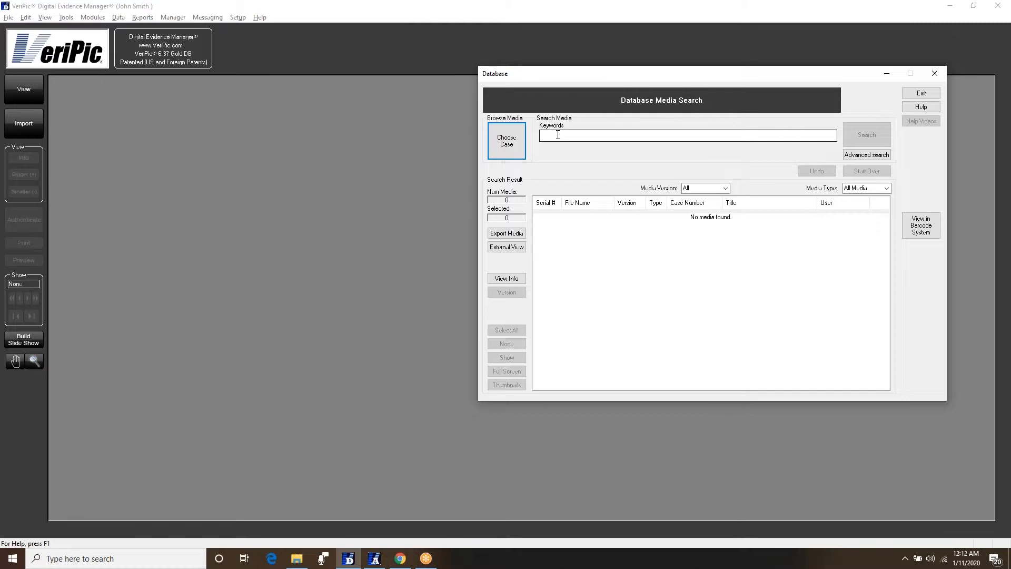
left_click(572, 135)
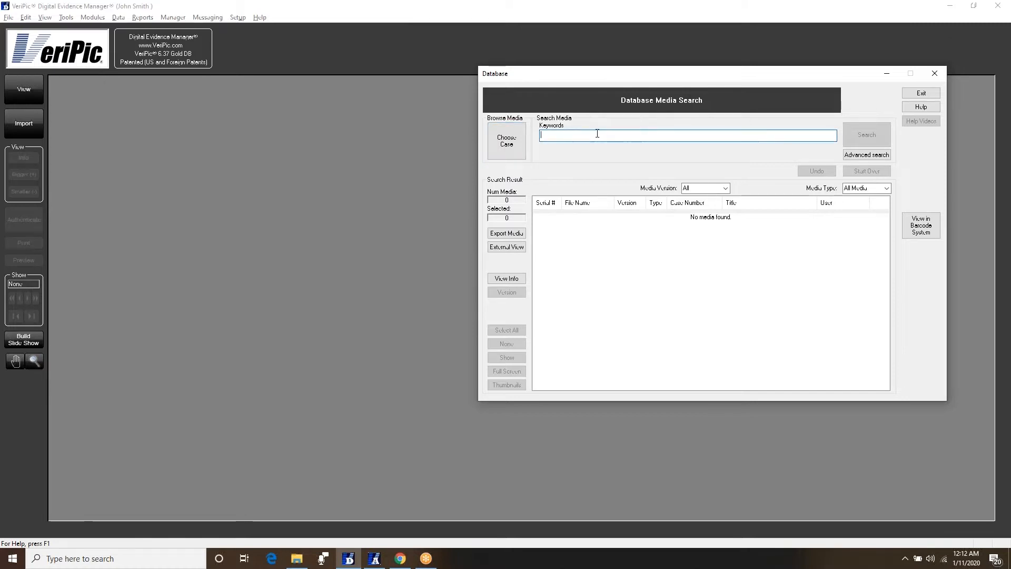
left_click(520, 144)
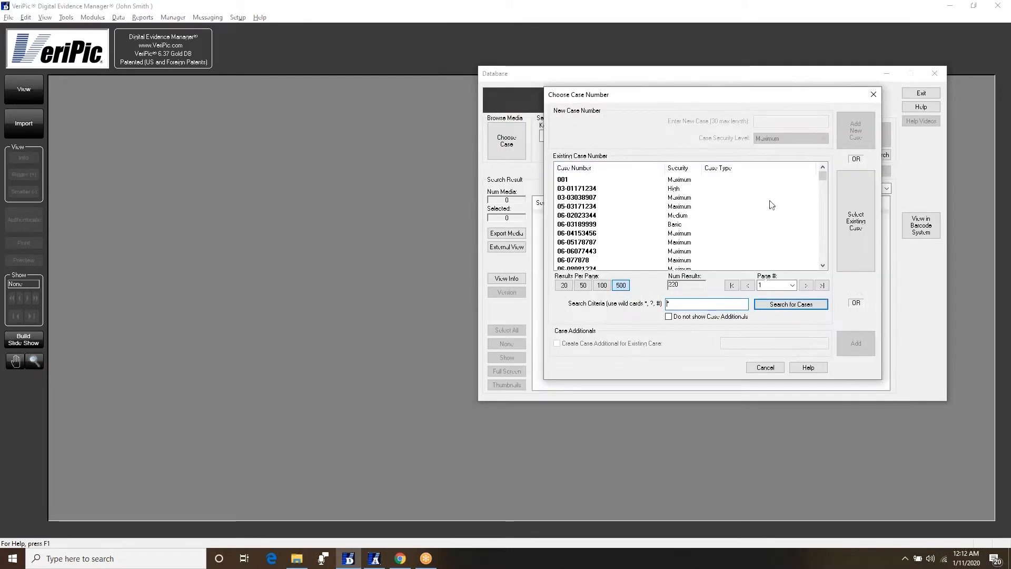
left_click_drag(820, 176, 826, 237)
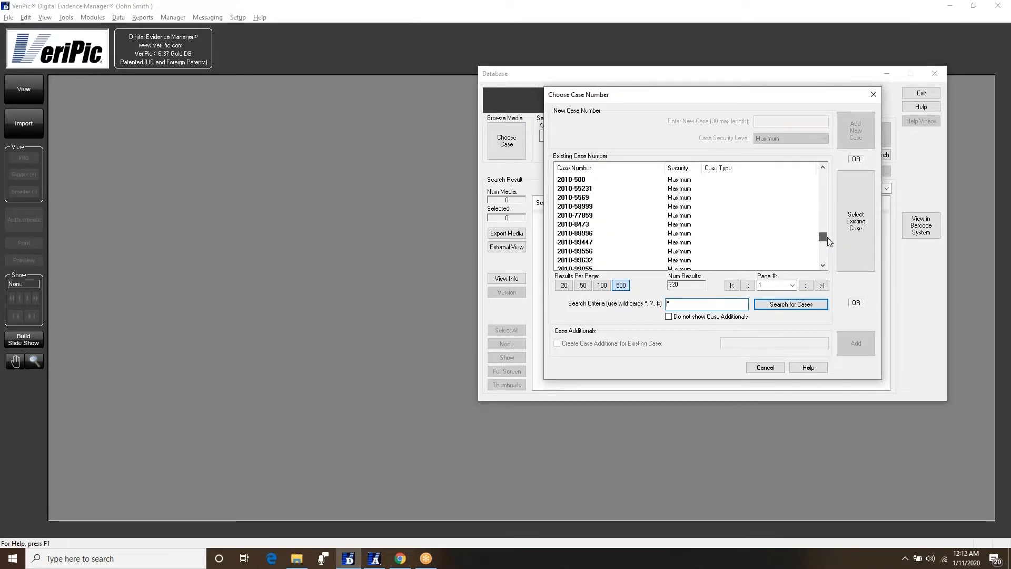
left_click(781, 370)
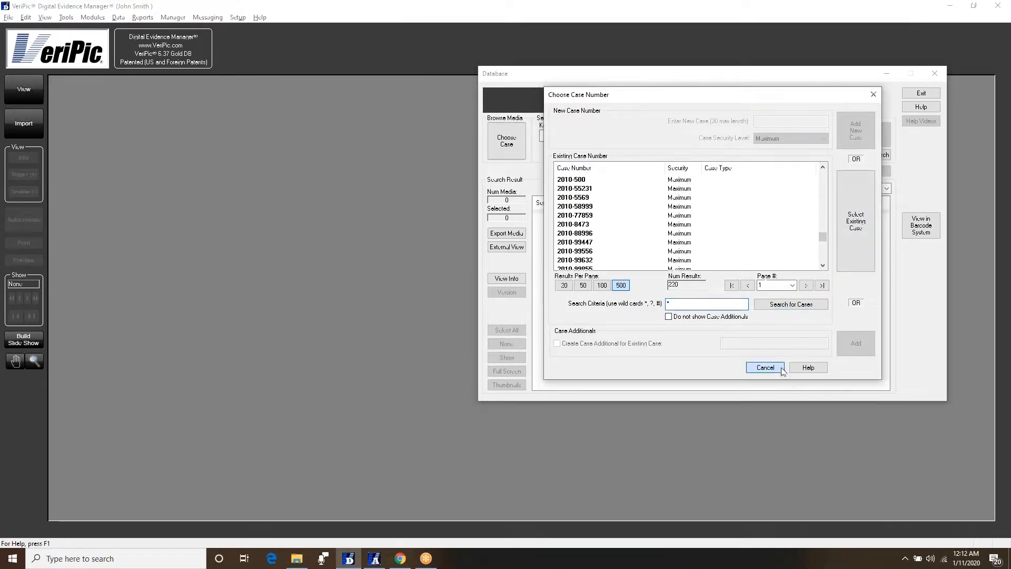
- Search the media database for the keyword 'arson'
left_click(592, 133)
type("arson")
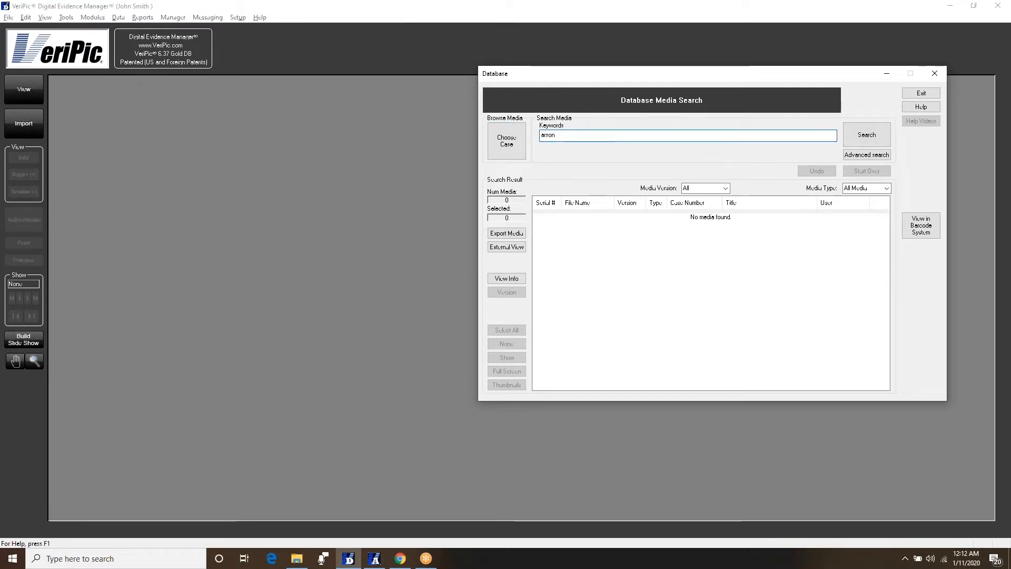
left_click(861, 137)
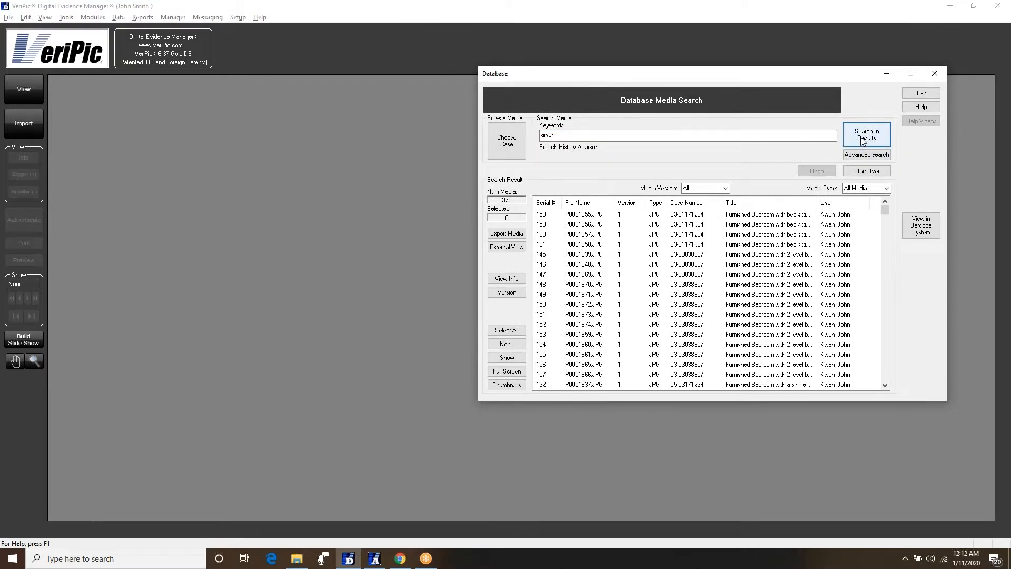
- Narrow the arson results with 'kitchen', leaving 94 kitchen fire items
left_click(774, 136)
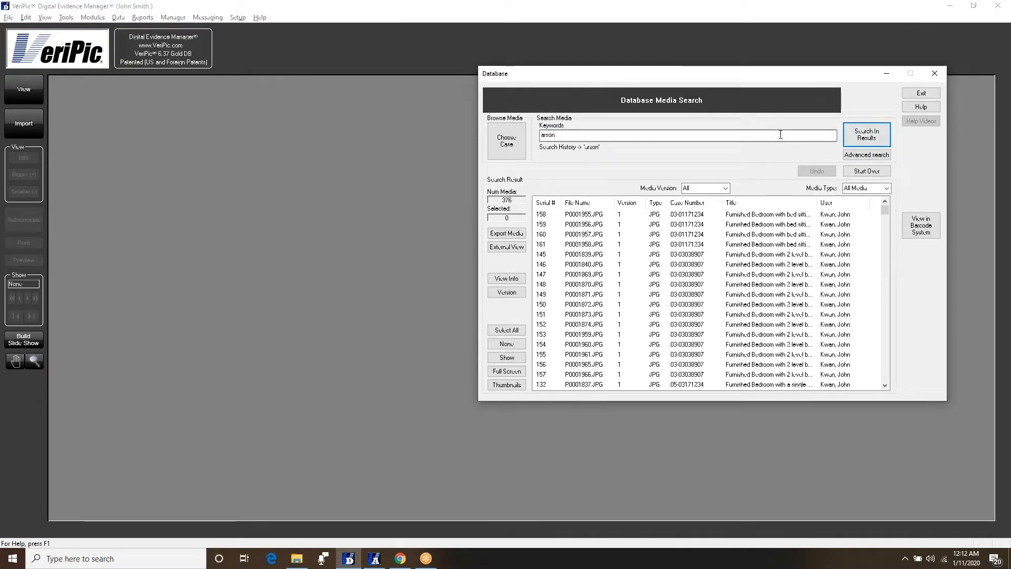
left_click_drag(773, 138, 538, 136)
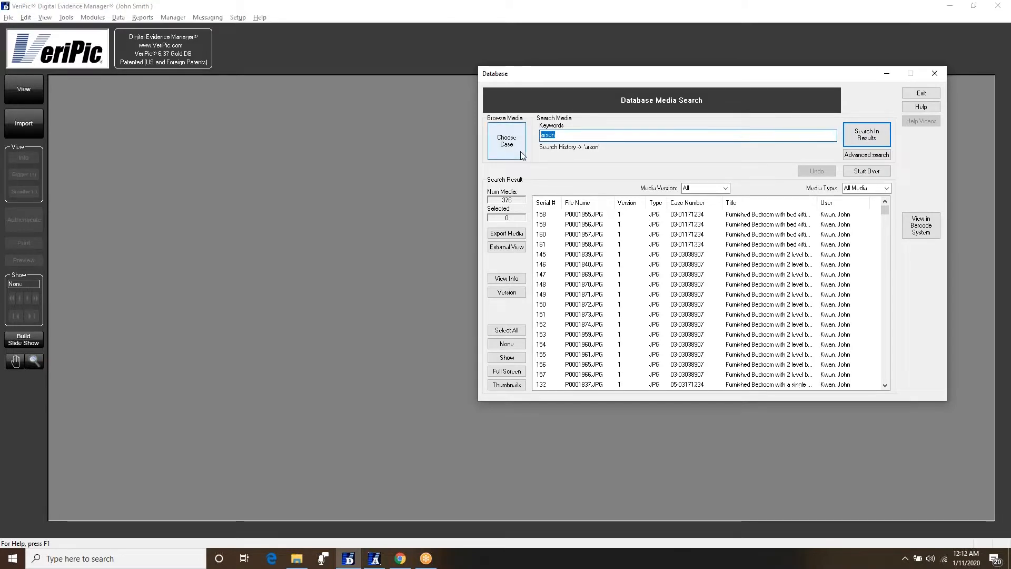
type("k")
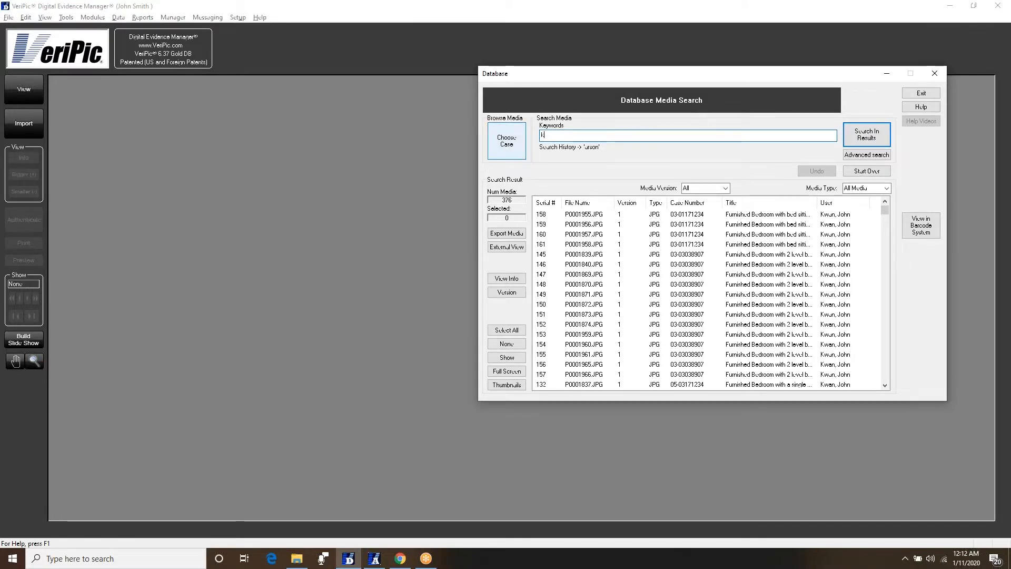
type("itchen")
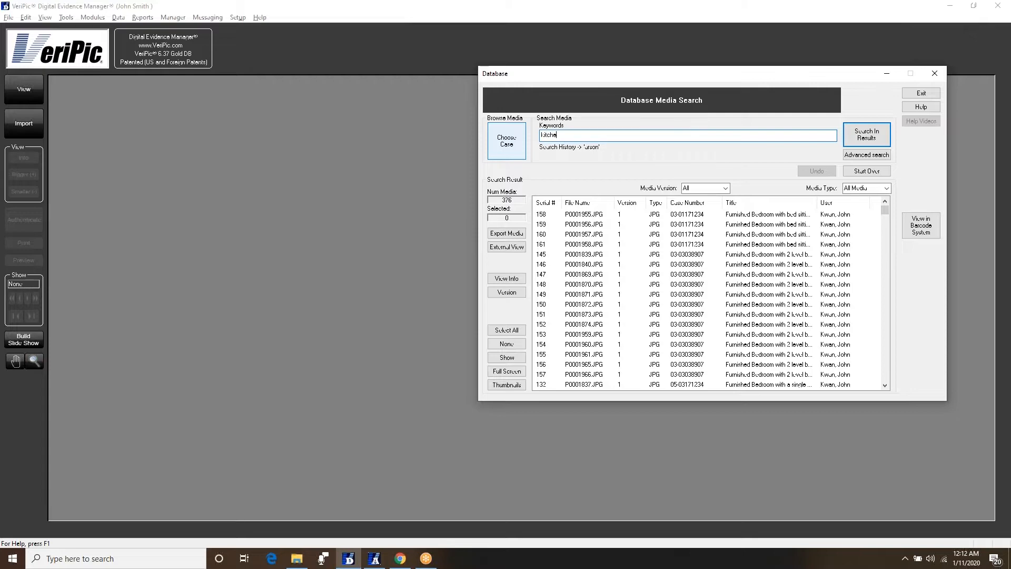
left_click(869, 132)
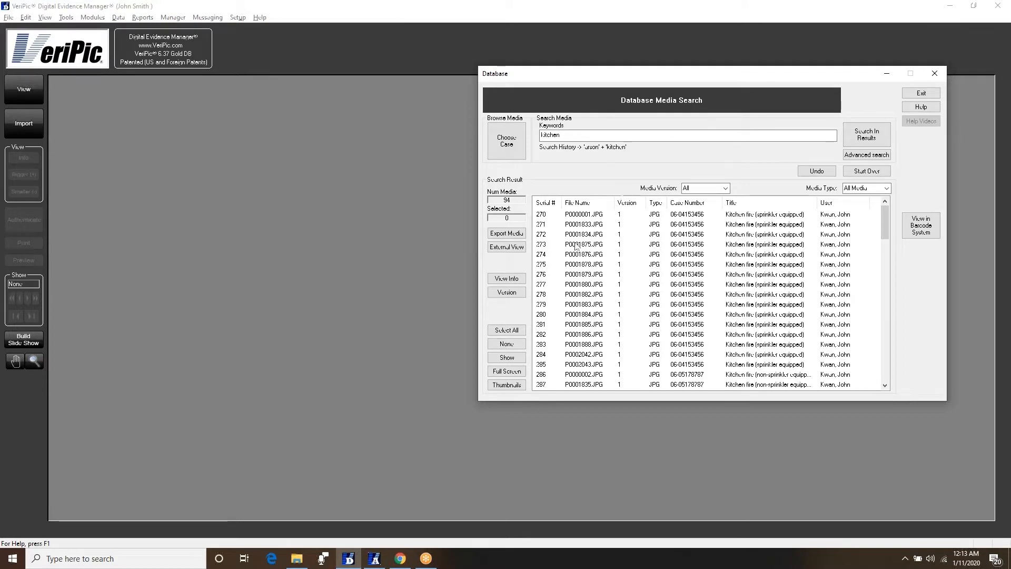
- Show the 94 kitchen fire results as thumbnails and scroll through the grid
left_click(520, 389)
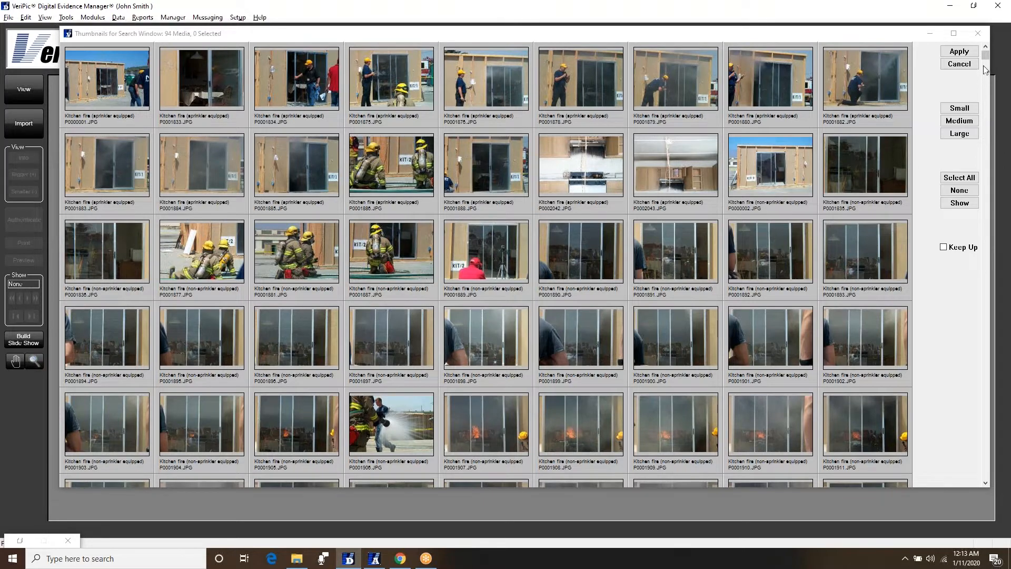
left_click_drag(985, 55, 992, 205)
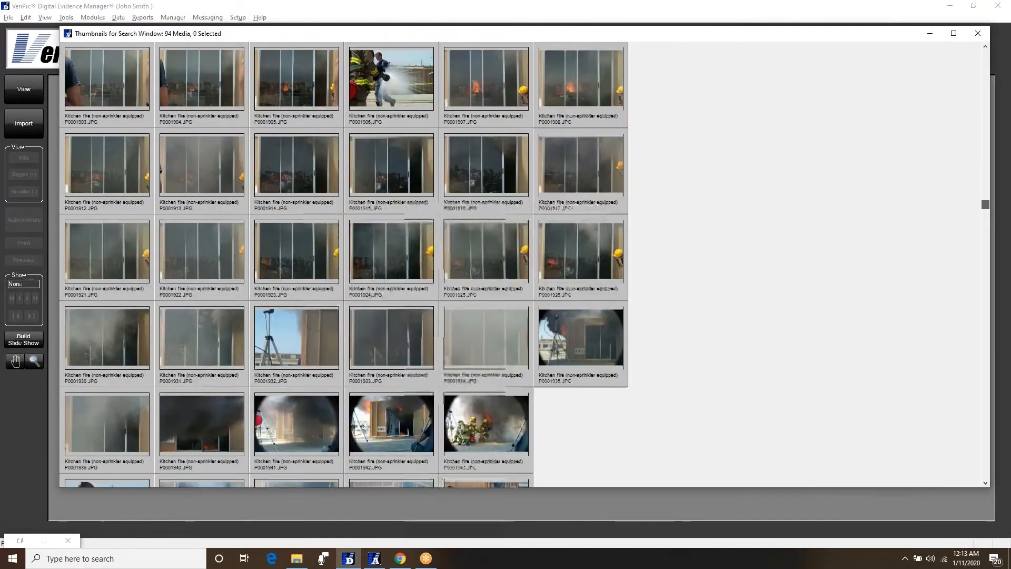
left_click_drag(985, 204, 982, 59)
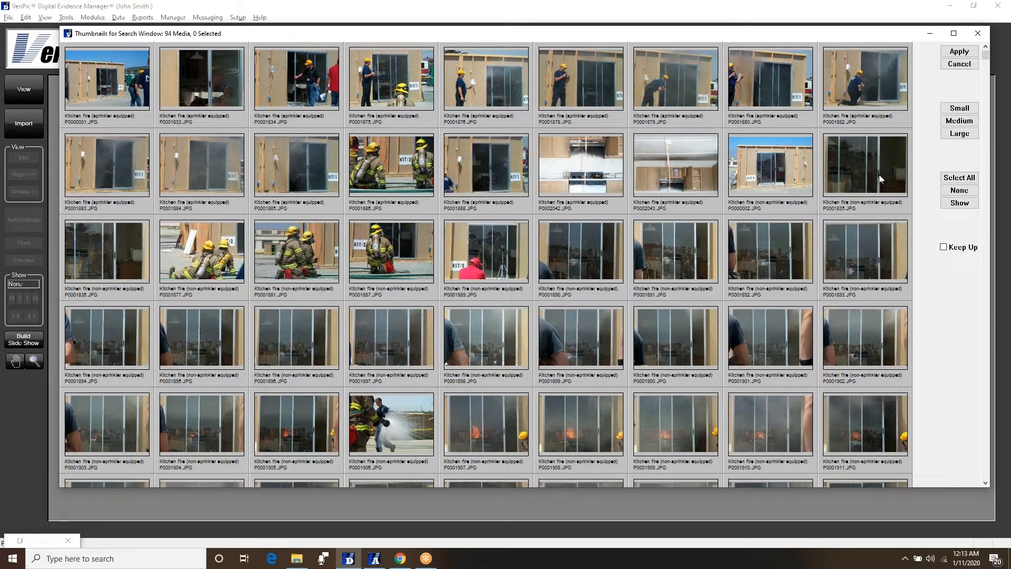
- Open photo P0001835.JPG and zoom in to 125% around the glass door
double_click(878, 176)
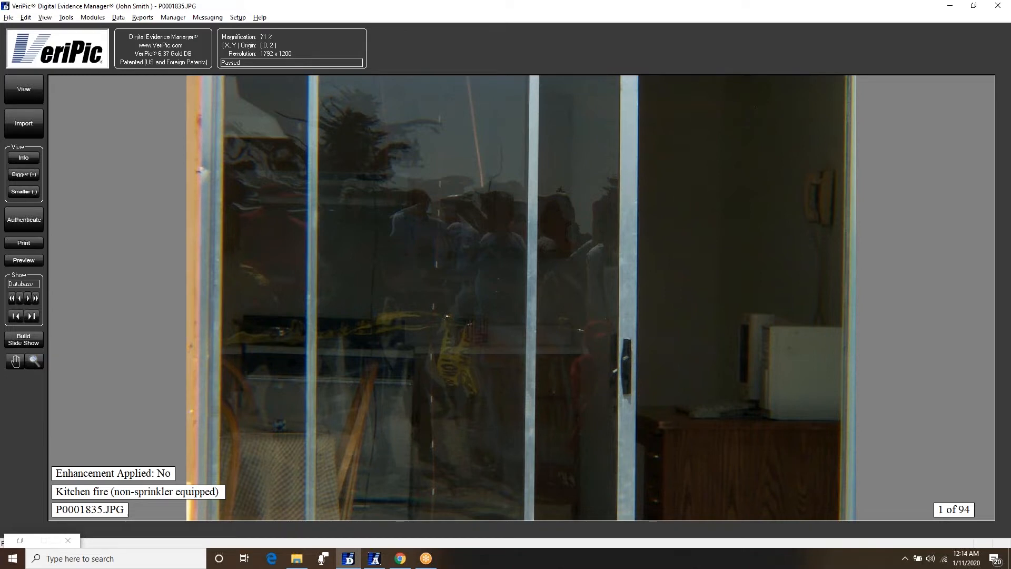
left_click(559, 325)
left_click(559, 325)
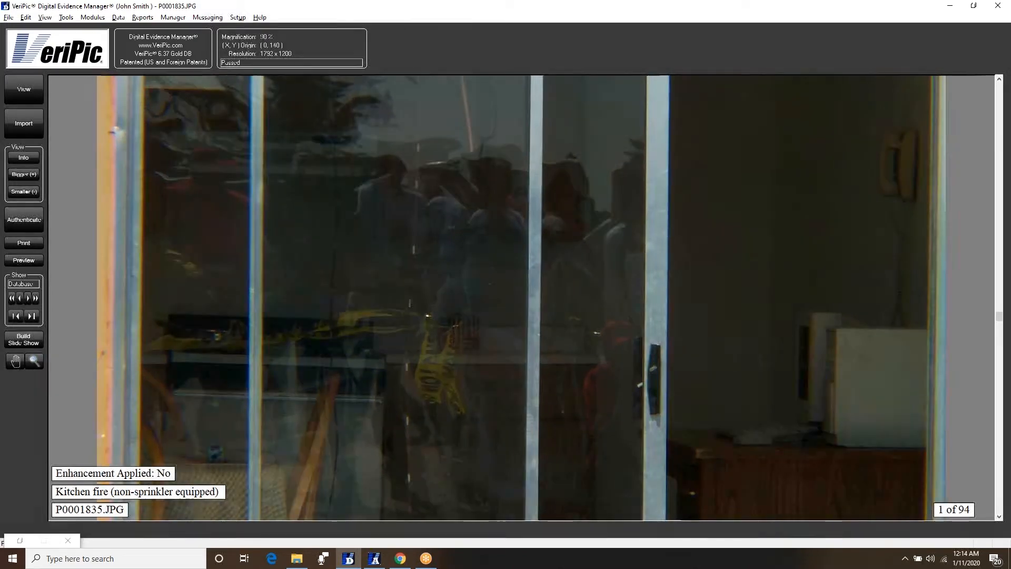
left_click(558, 325)
left_click(558, 325)
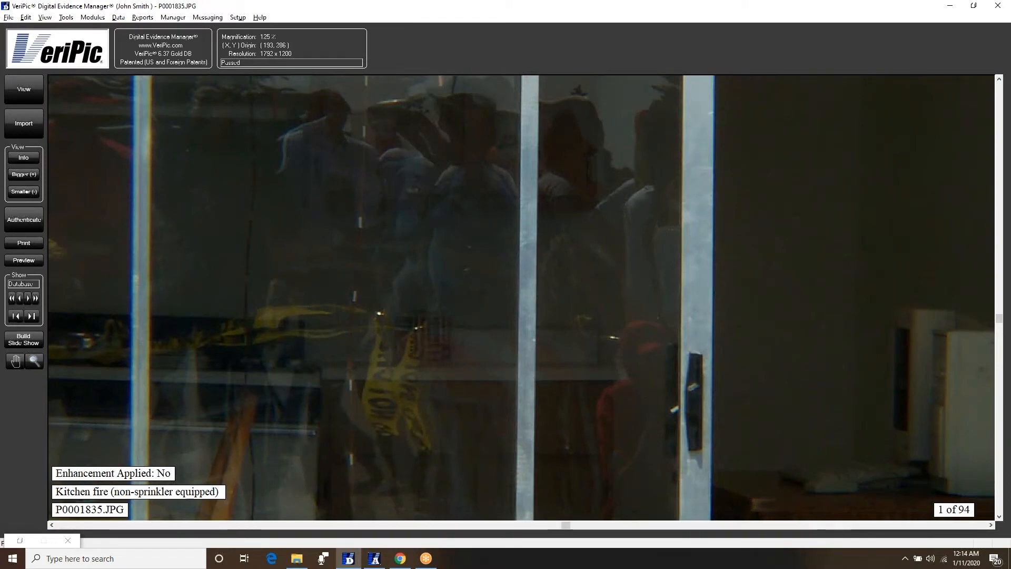
- Zoom back out to see the whole photo and bring up the View menu
right_click(558, 325)
right_click(559, 325)
right_click(559, 325)
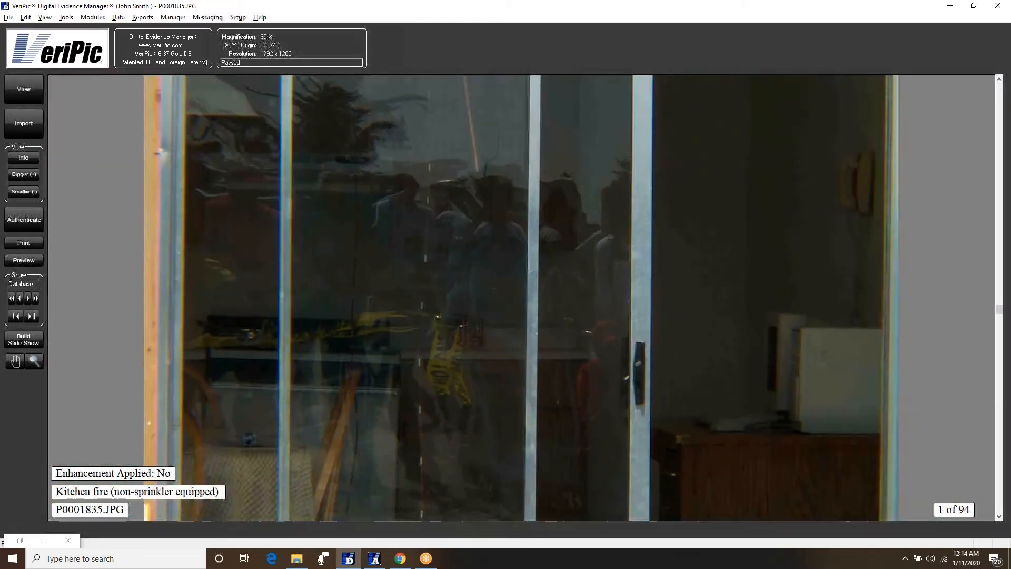
right_click(559, 325)
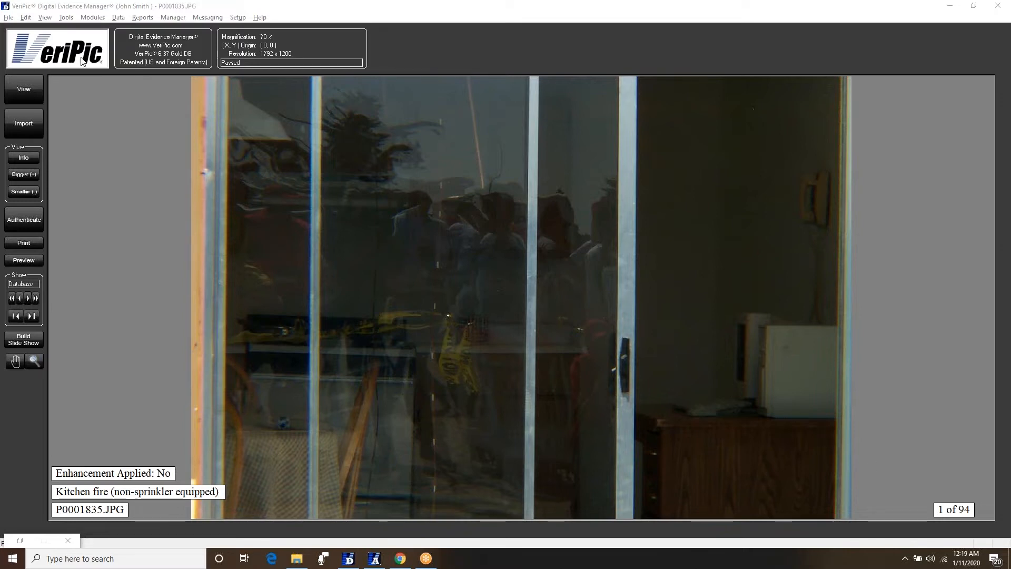
left_click(46, 17)
mouse_move(66, 18)
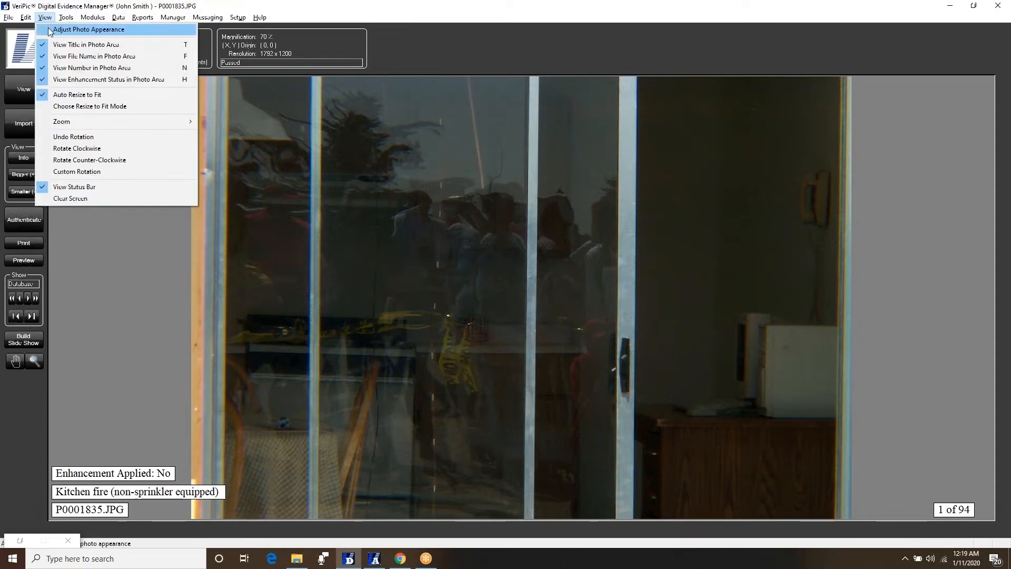
- Adjust the photo appearance to brightness 137 and contrast 149, keeping the enhancement
left_click(52, 29)
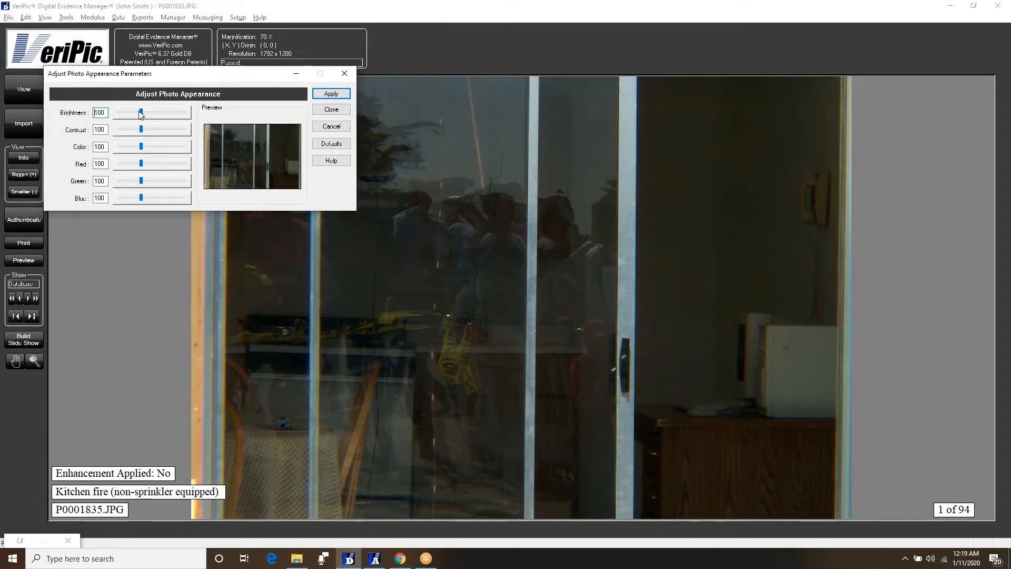
left_click_drag(142, 113, 128, 131)
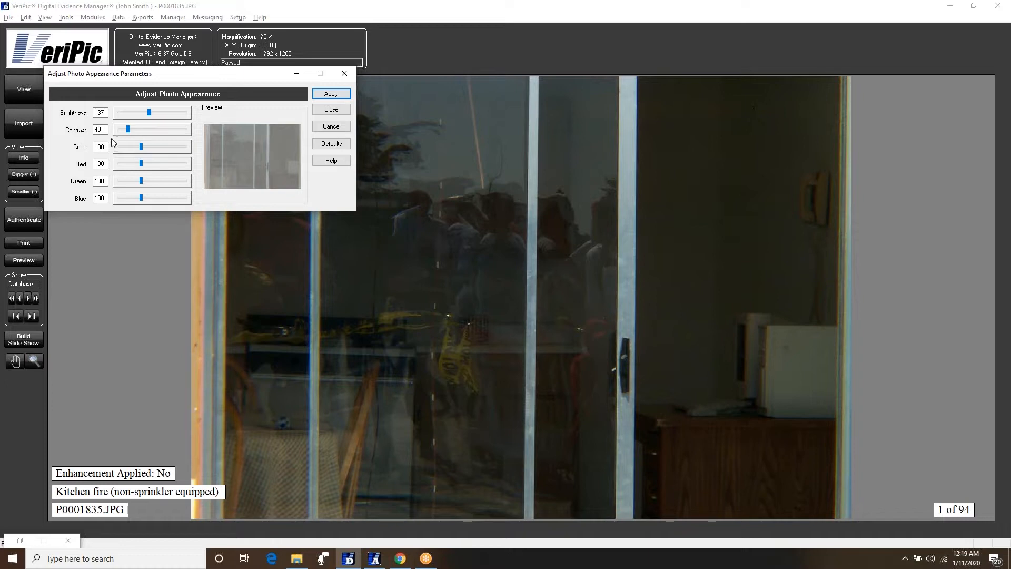
left_click_drag(131, 130, 152, 131)
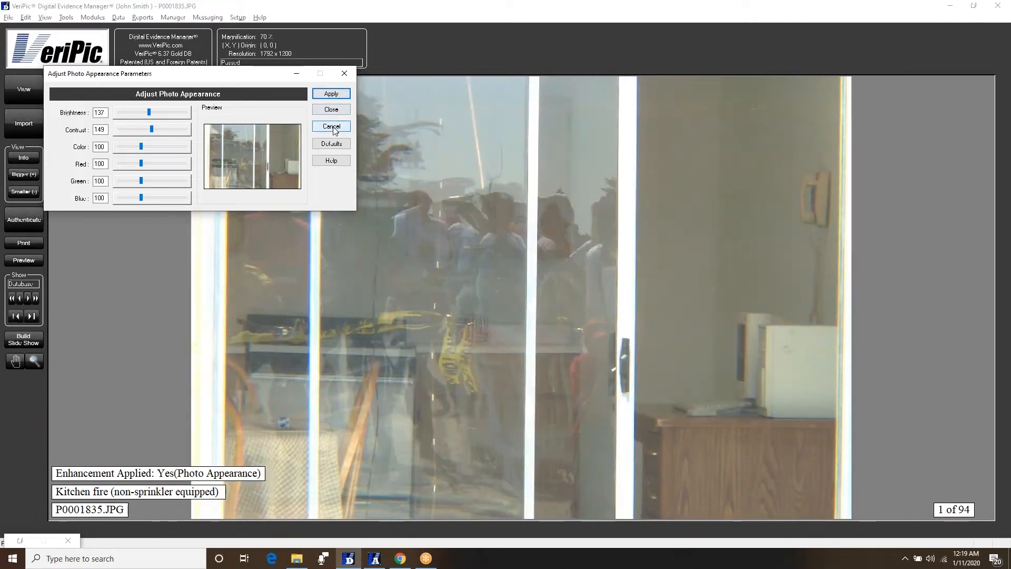
left_click(331, 110)
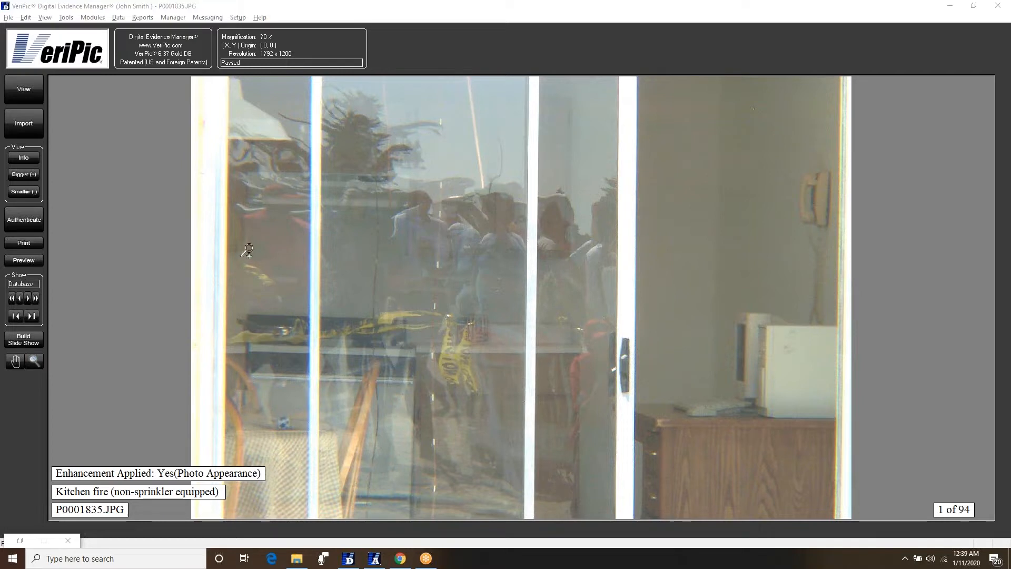
left_click(23, 158)
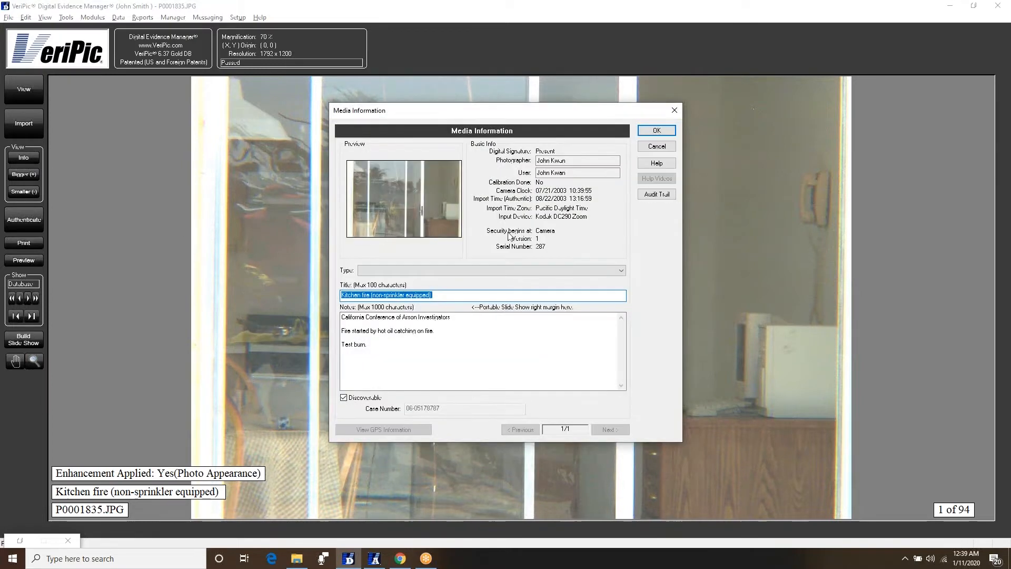
left_click(665, 196)
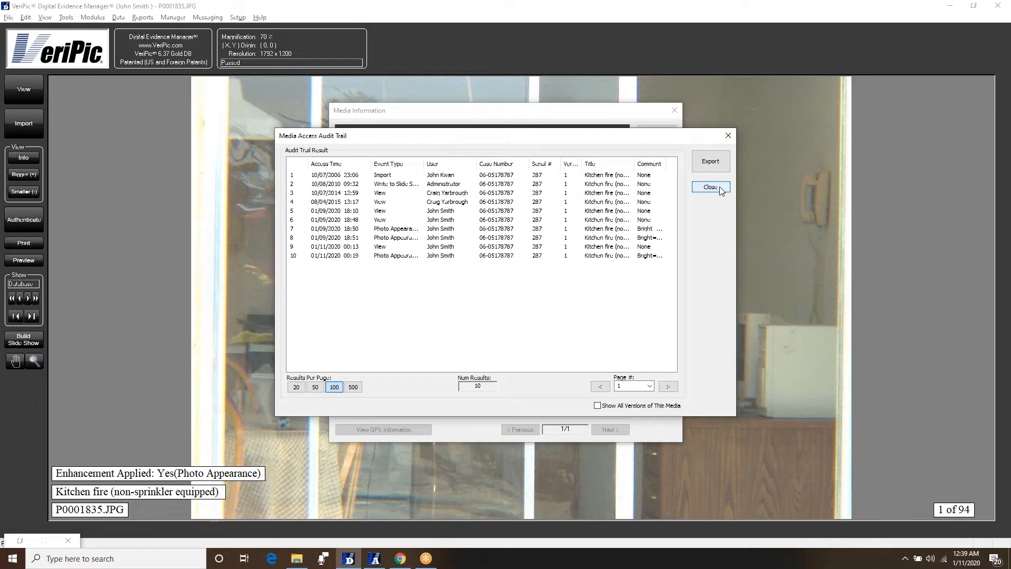
left_click(720, 187)
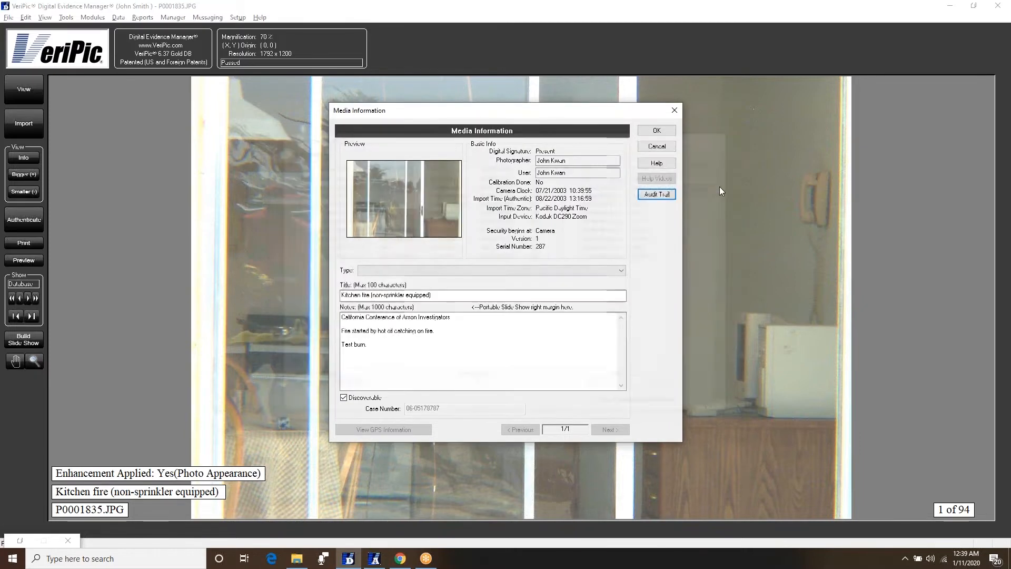
left_click(657, 146)
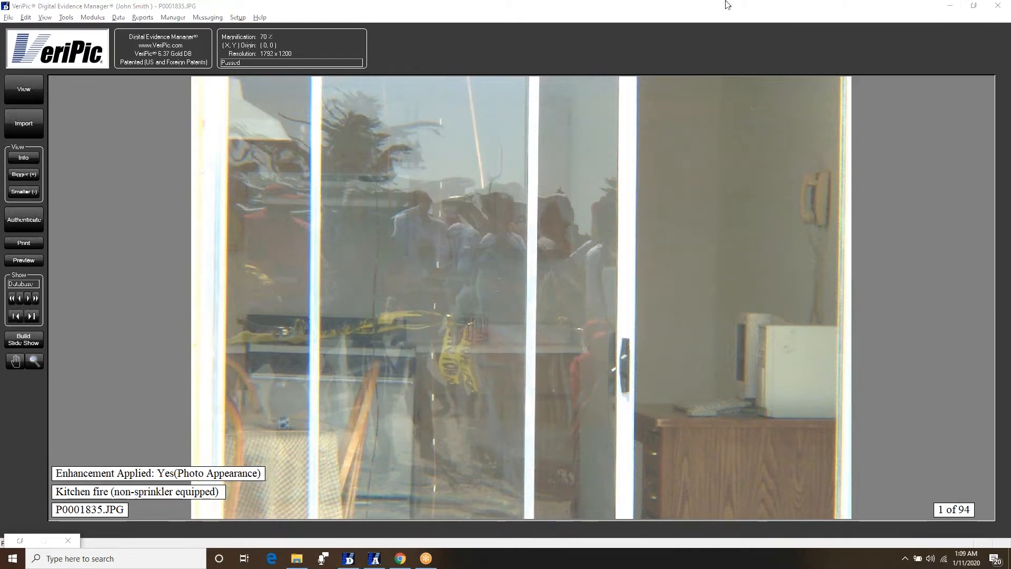
- Preview a print of the main-window photo only with advanced options, then close the preview
left_click(17, 245)
left_click(559, 291)
left_click(556, 269)
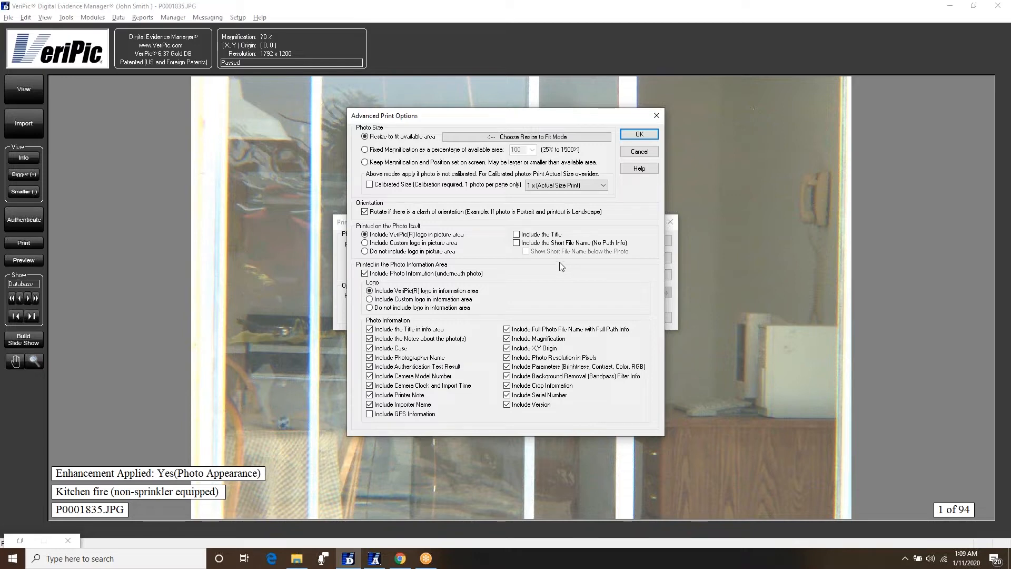
left_click(646, 135)
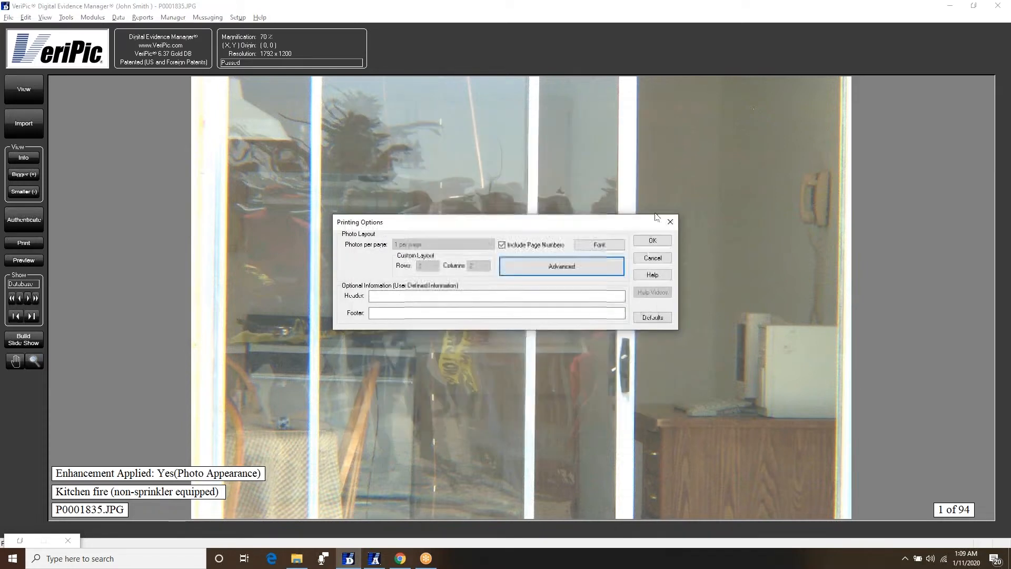
left_click(656, 243)
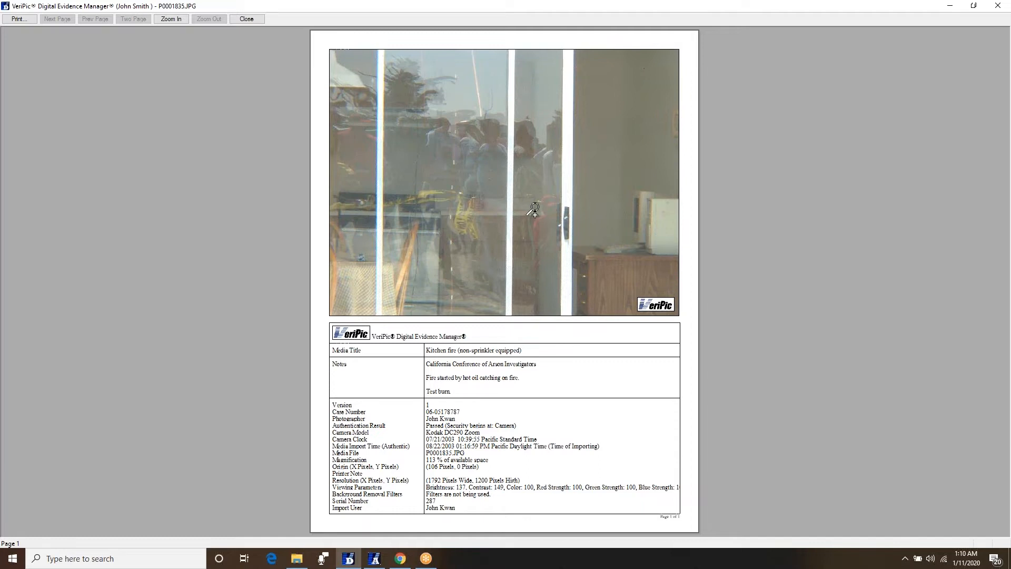
left_click(247, 19)
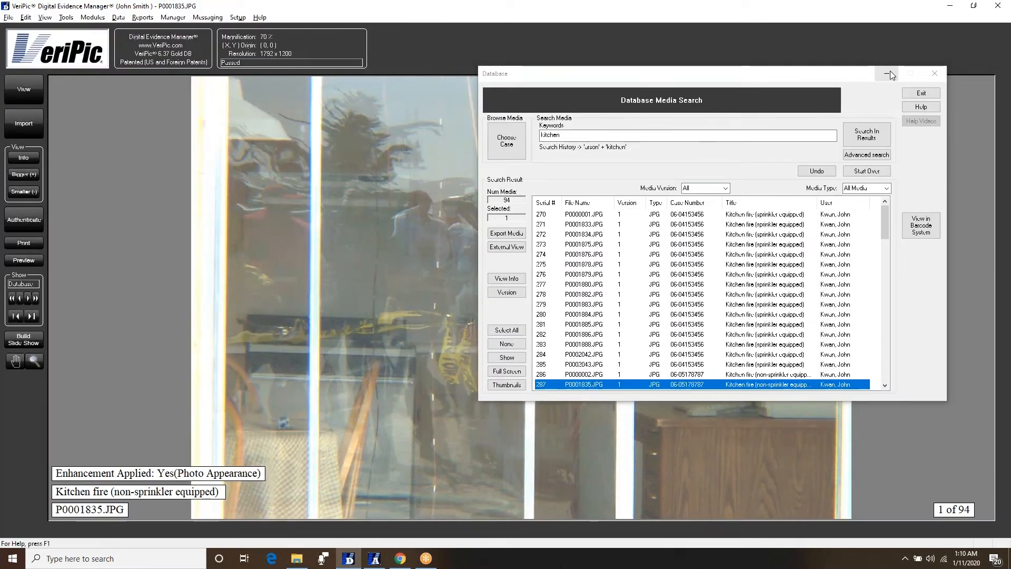
- Minimize the Database Media Search window and run an authentication check on P0001835.JPG
left_click(889, 73)
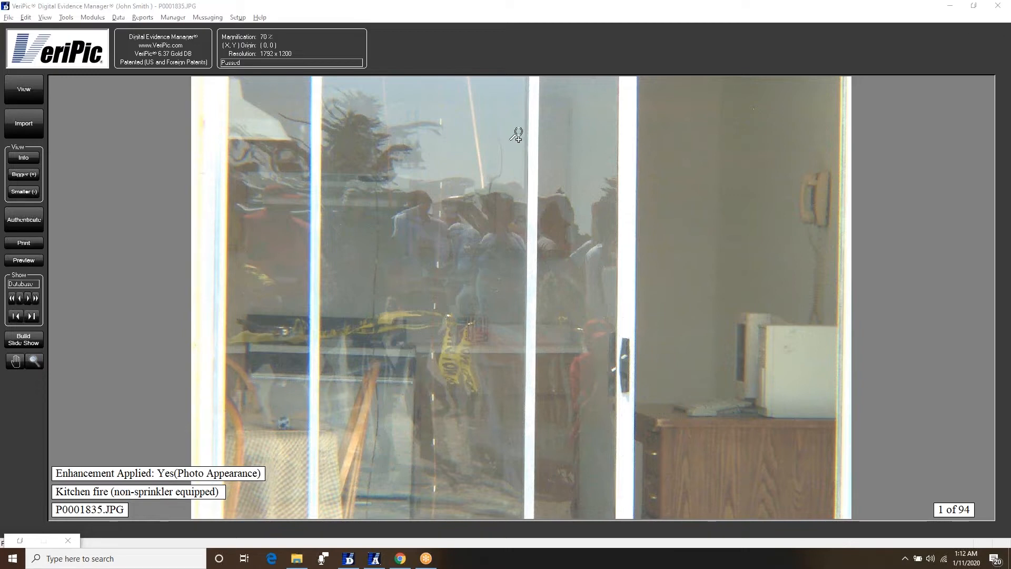
left_click(33, 218)
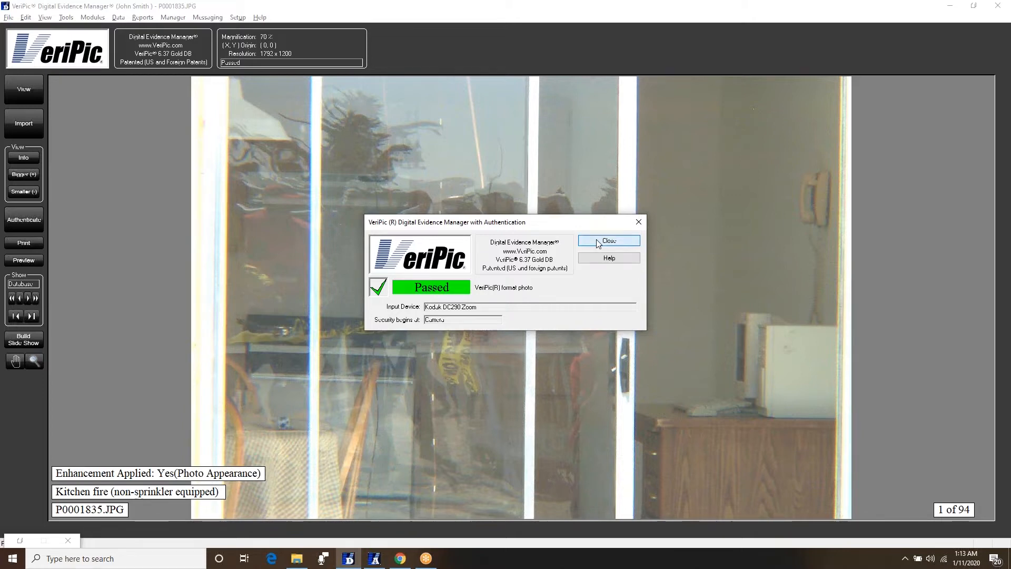
- Close the authentication result showing P0001835.JPG as Passed
left_click(601, 243)
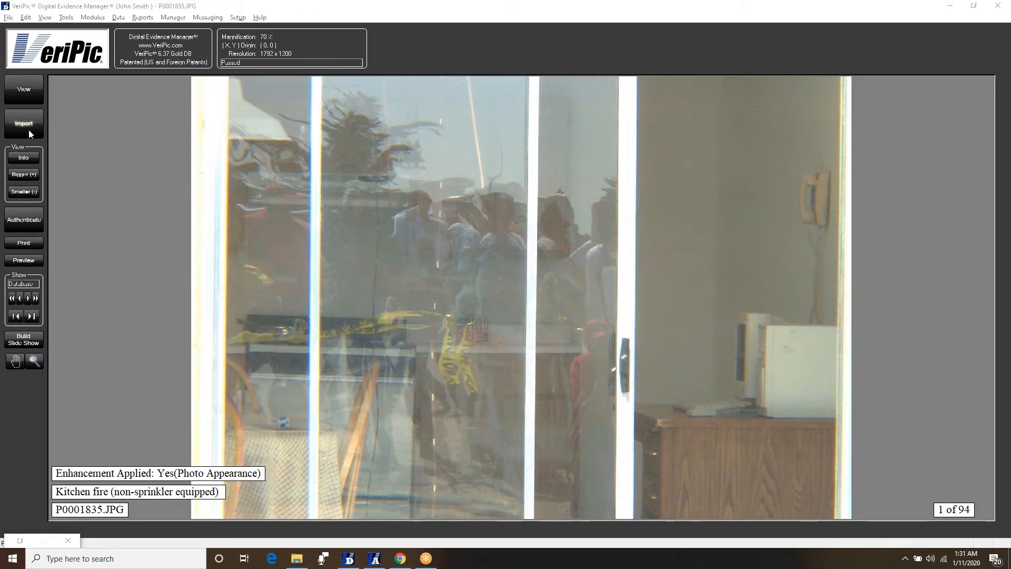
- Start a fresh 'dashcam' keyword search and open Patrol Pursuit.mp4 in the video player
left_click(28, 93)
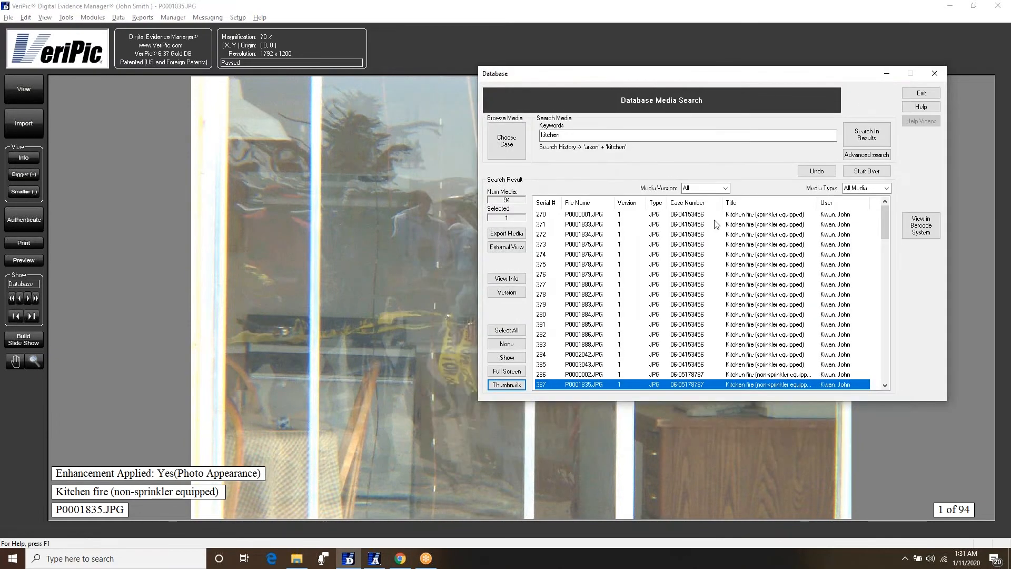
left_click(867, 171)
left_click(704, 135)
type("dashcam")
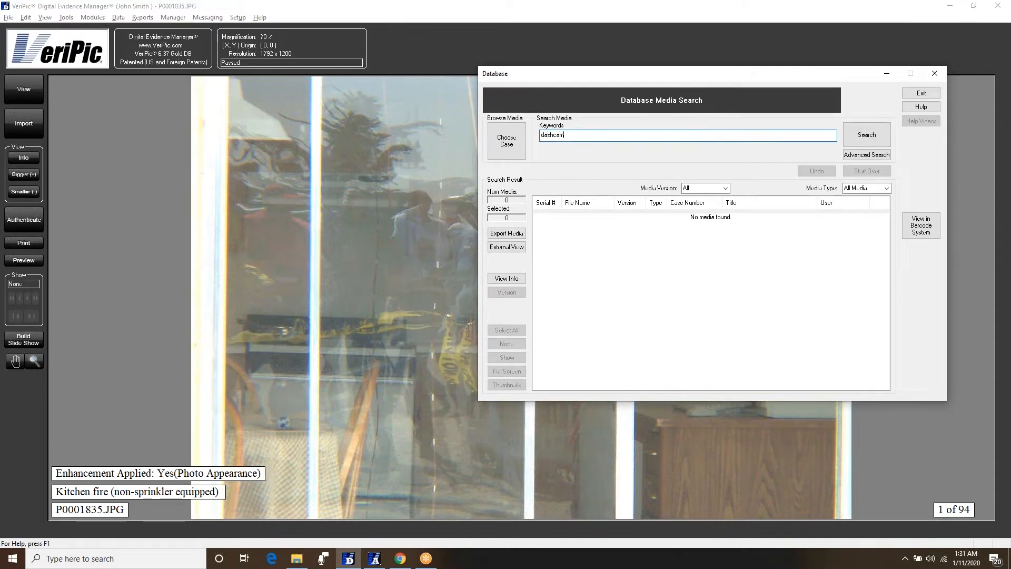
key("Return")
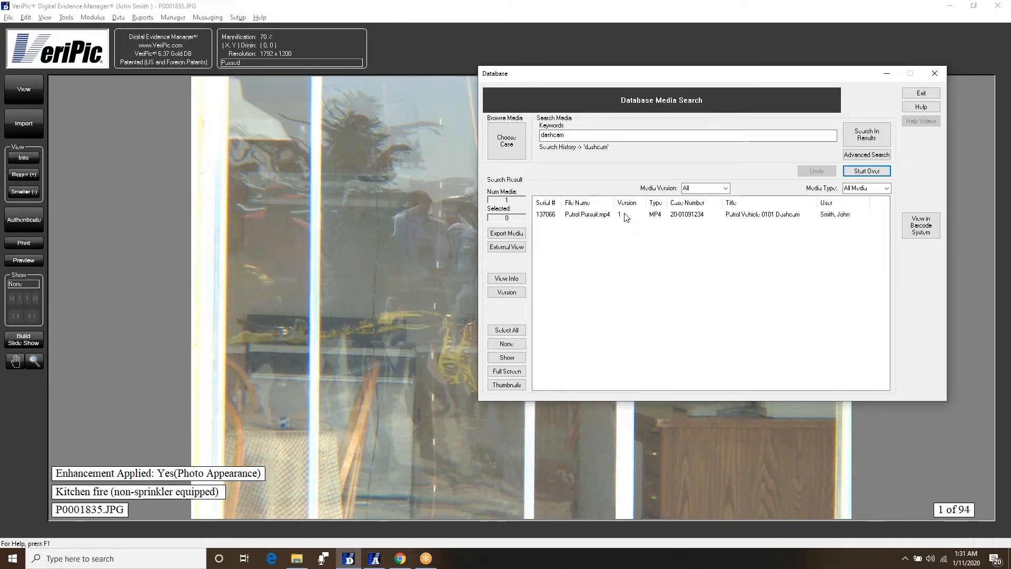
left_click(625, 217)
double_click(625, 216)
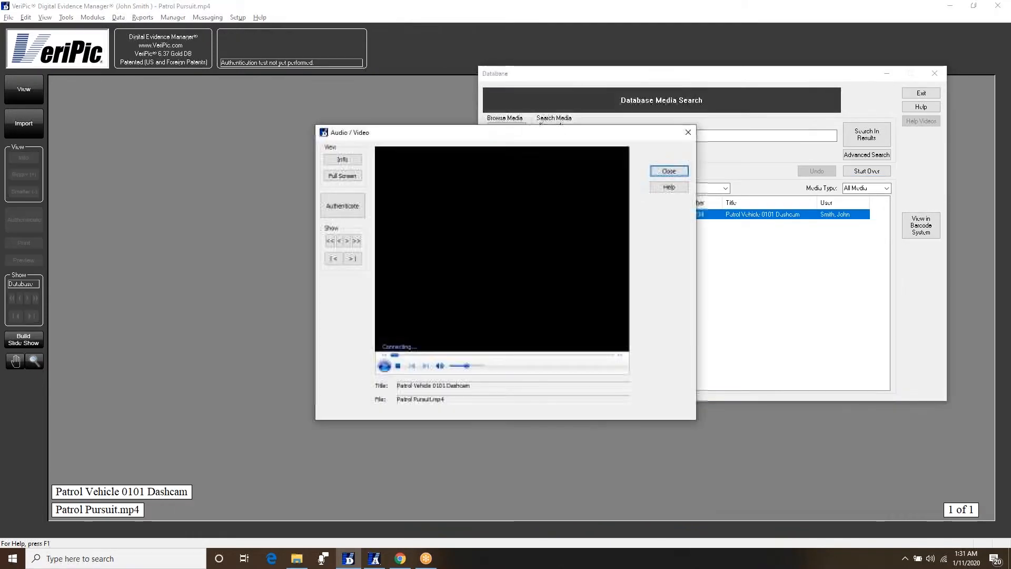
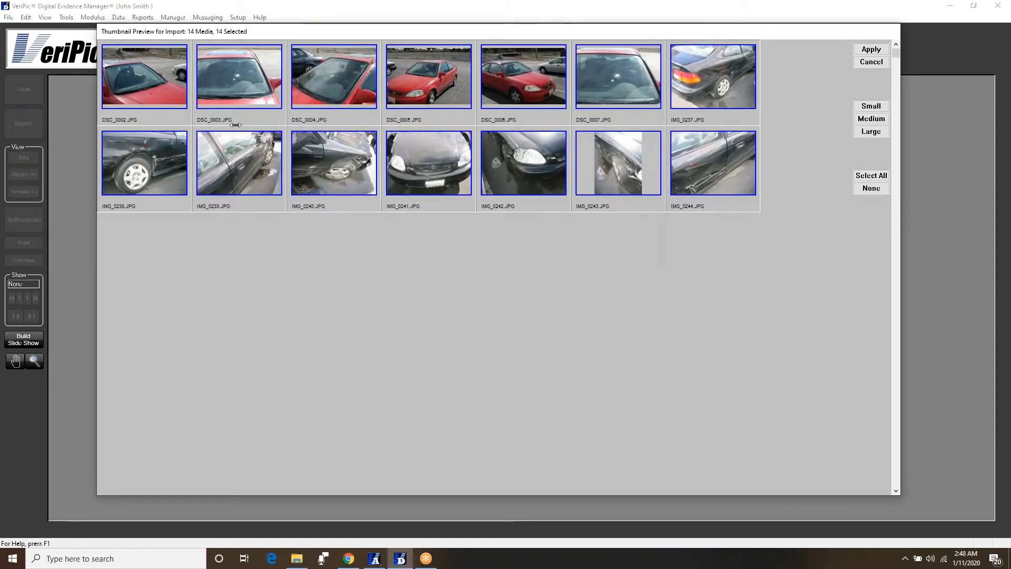
- Select the eight photos IMG_0237 through IMG_0244 for import
left_click(698, 84)
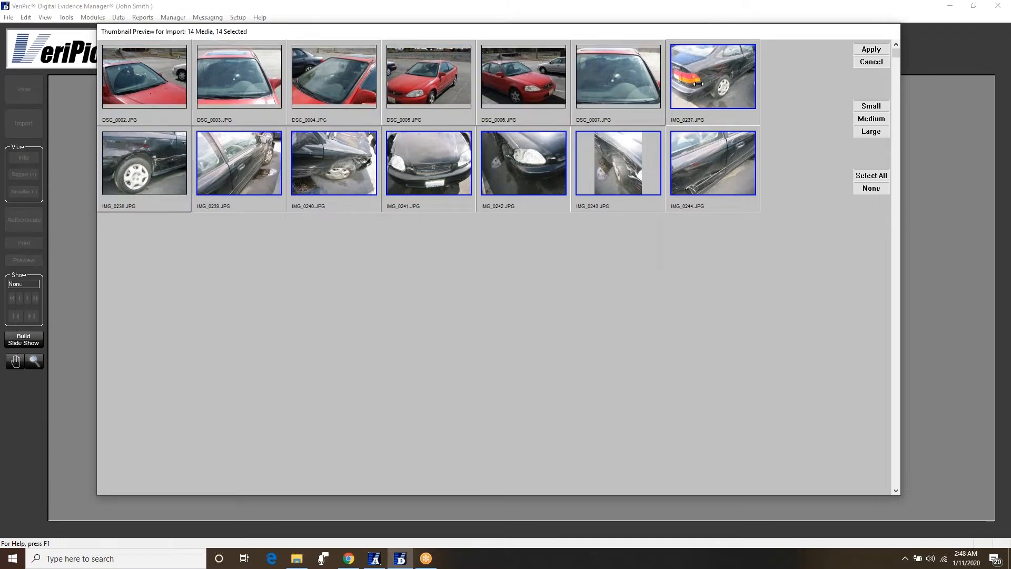
left_click(706, 174, "shift")
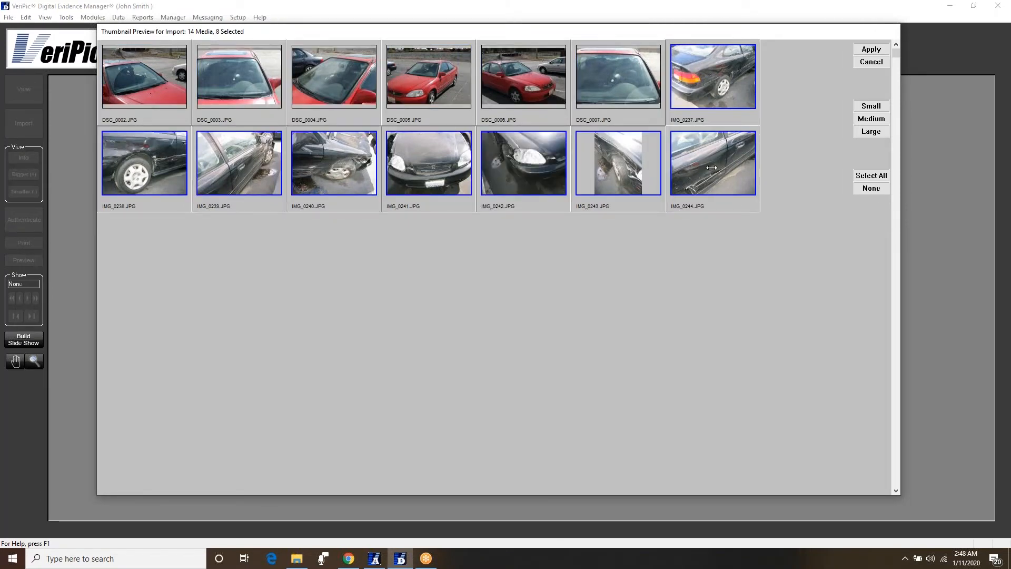
left_click(871, 49)
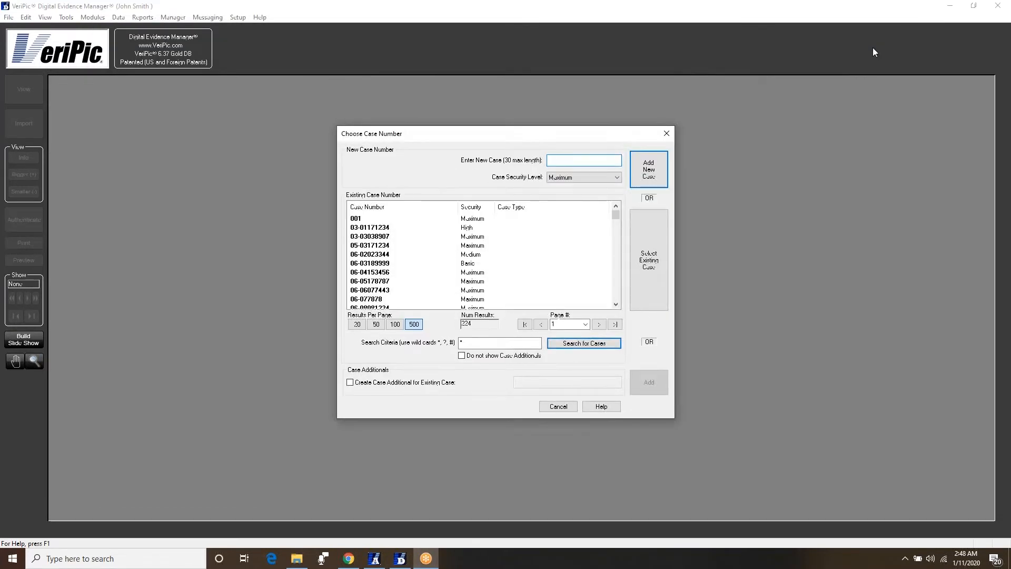
left_click_drag(617, 218, 638, 211)
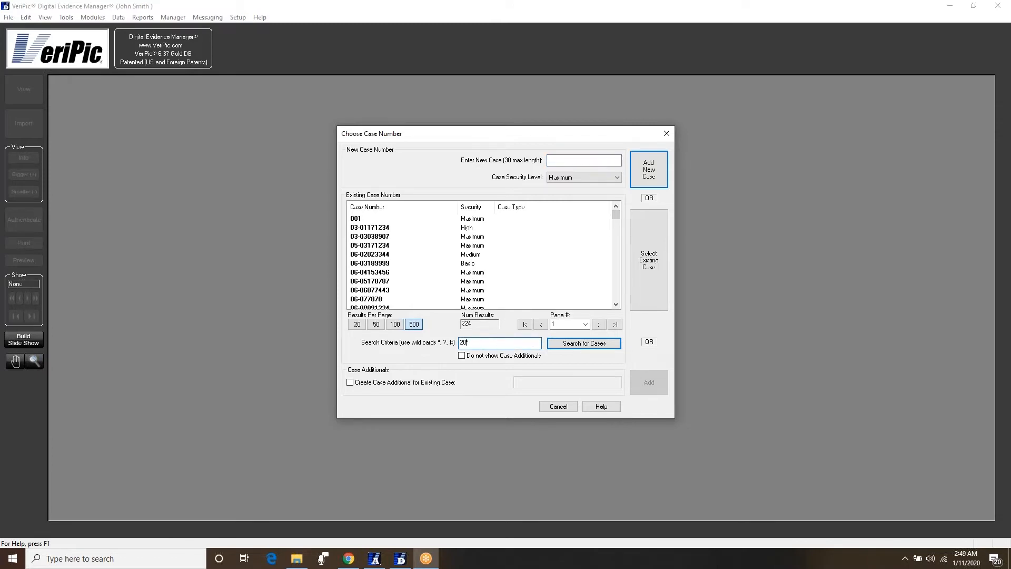
left_click(563, 345)
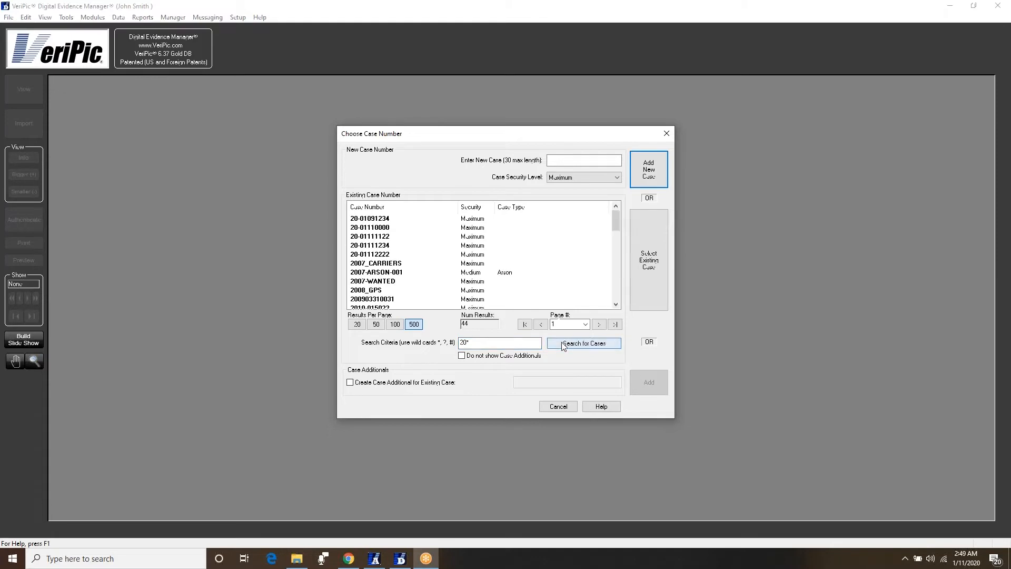
left_click(410, 228)
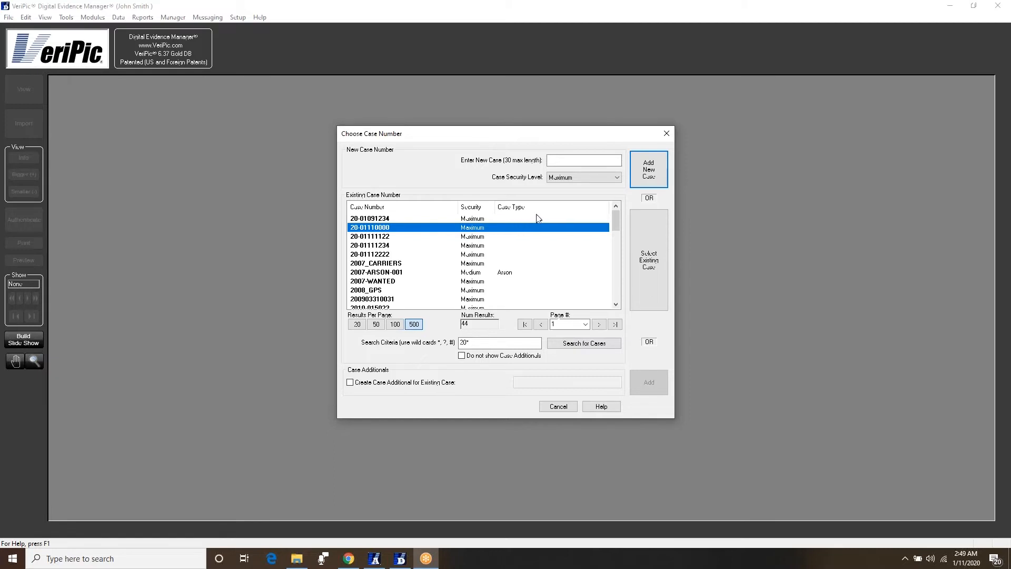
left_click(564, 159)
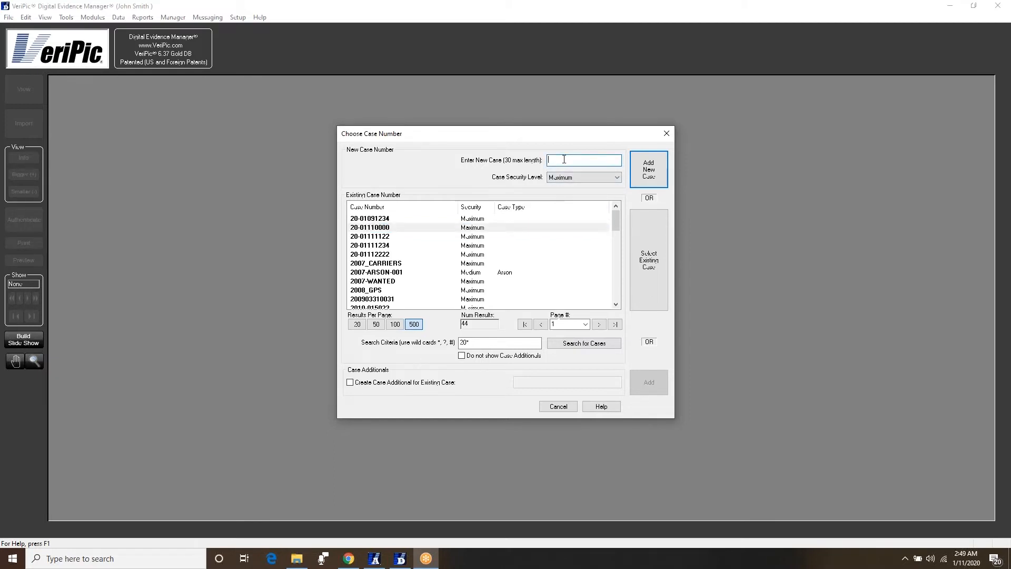
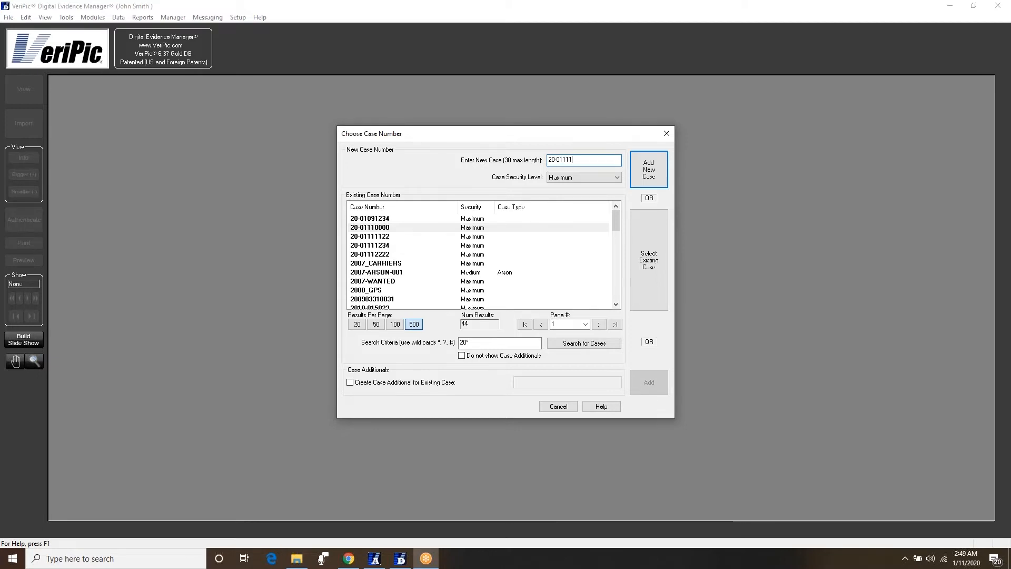
left_click(649, 172)
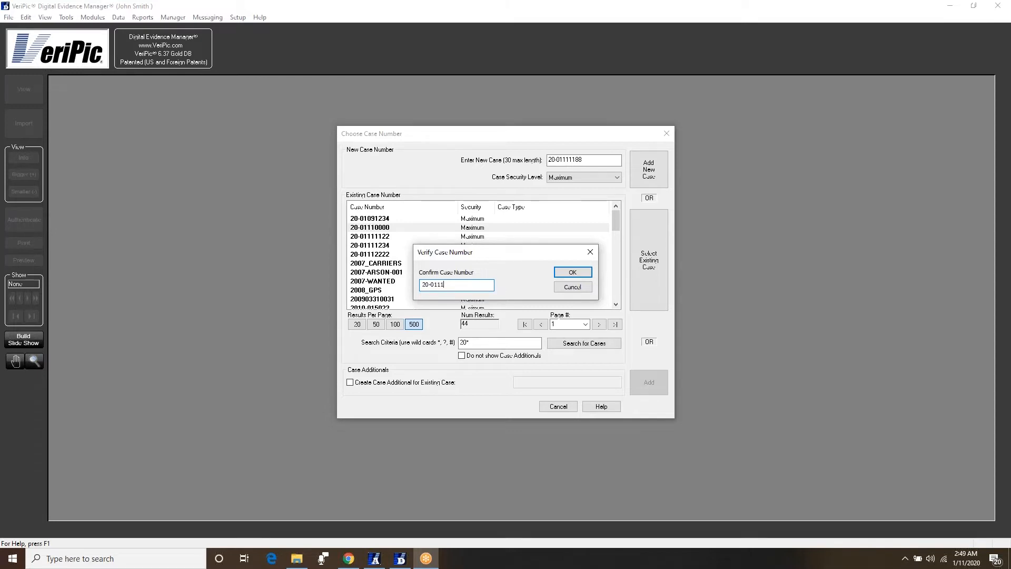
left_click(573, 276)
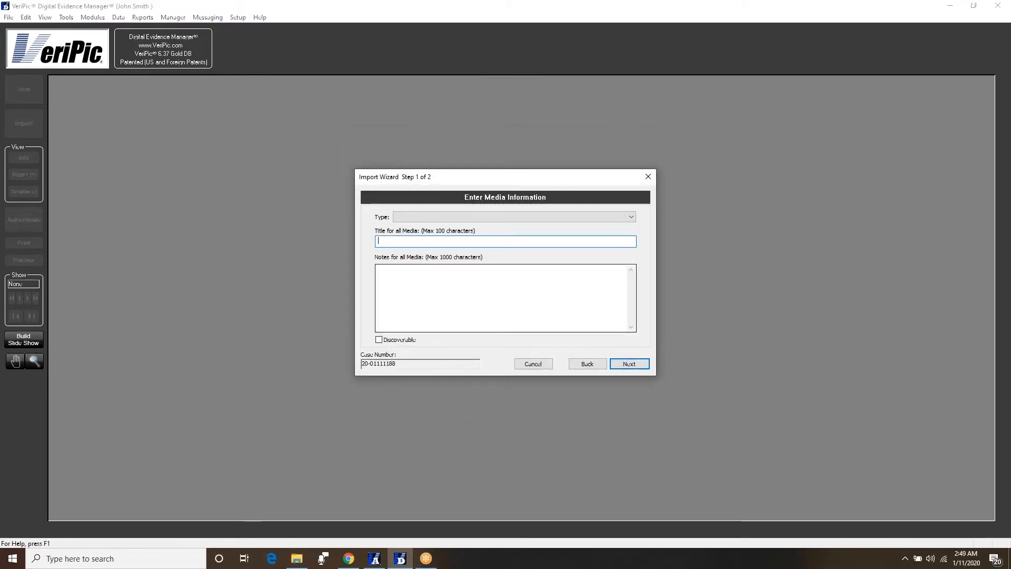
- Title the media 'Cur accident northbound 101', leaving Discoverable unchecked
type("Cur accident")
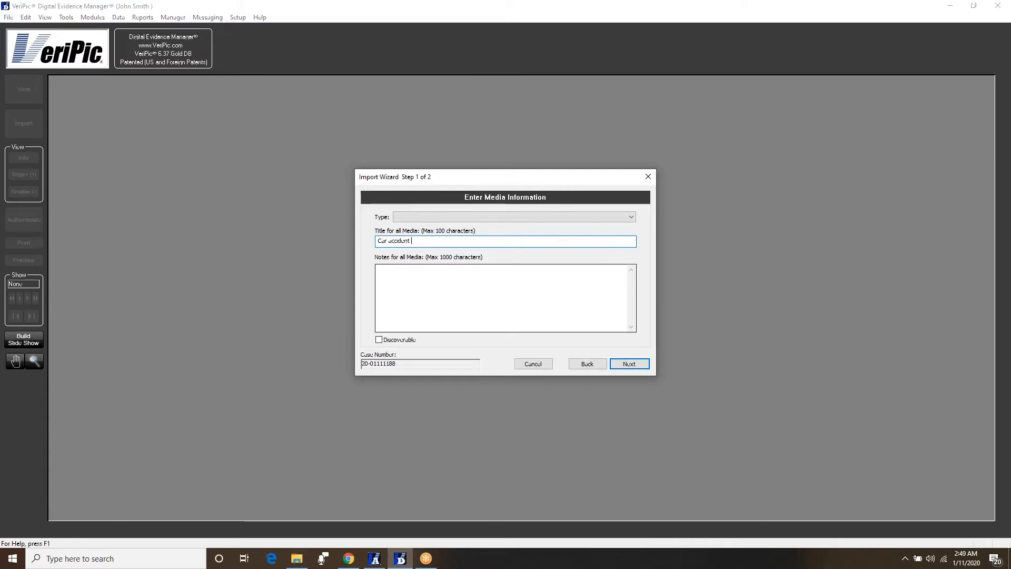
type(" northboun")
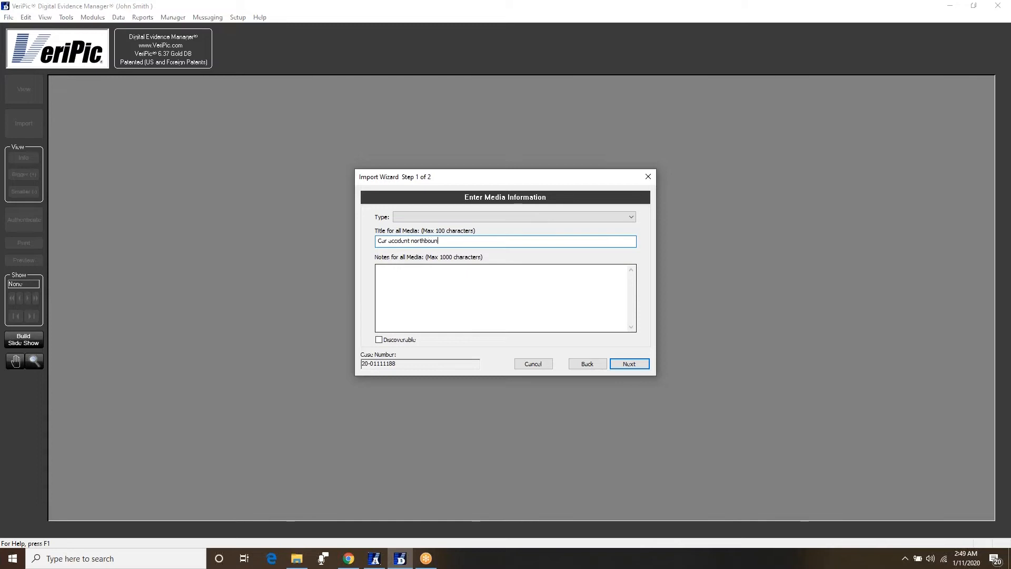
type("d 101")
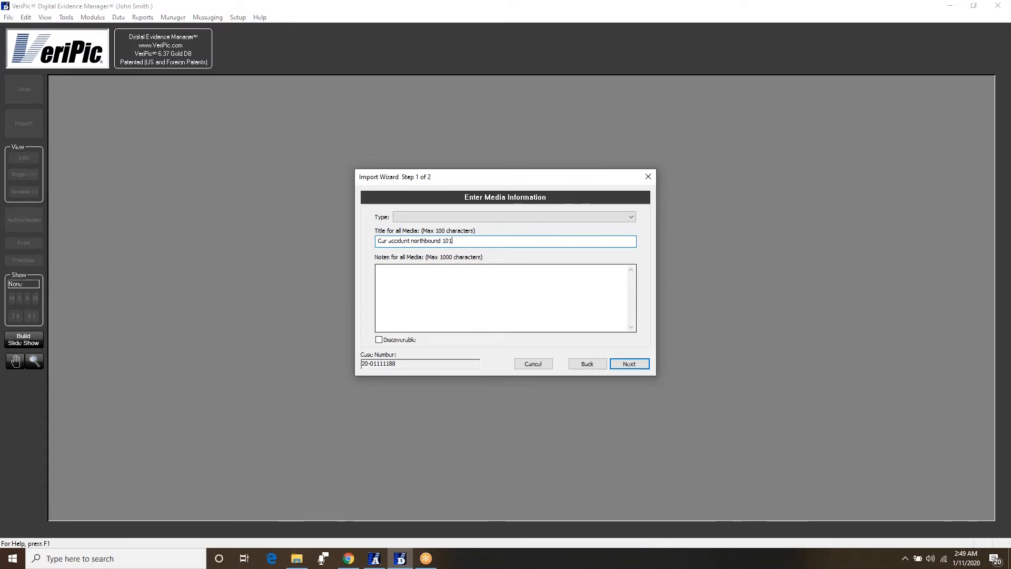
left_click(406, 341)
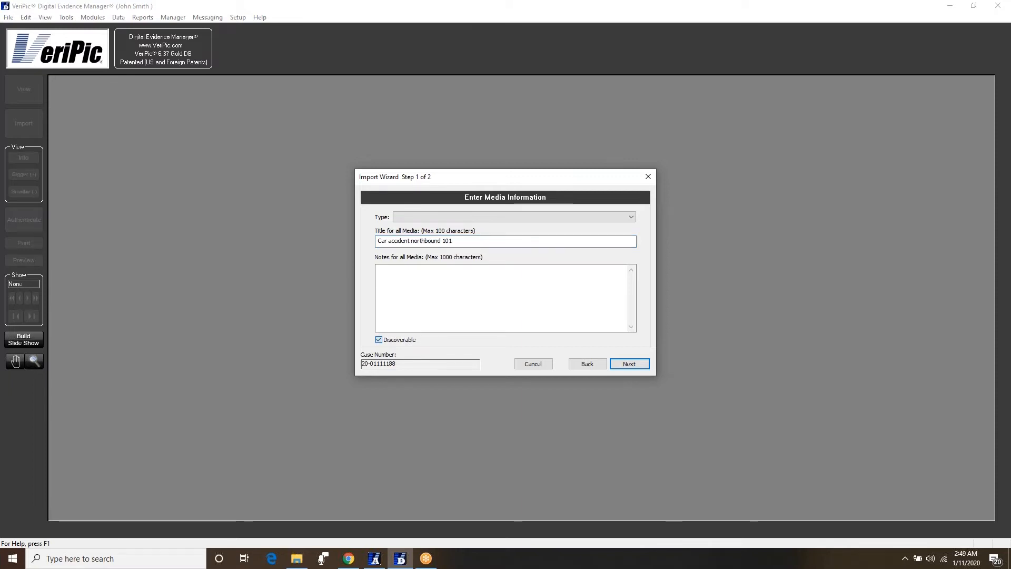
left_click(380, 340)
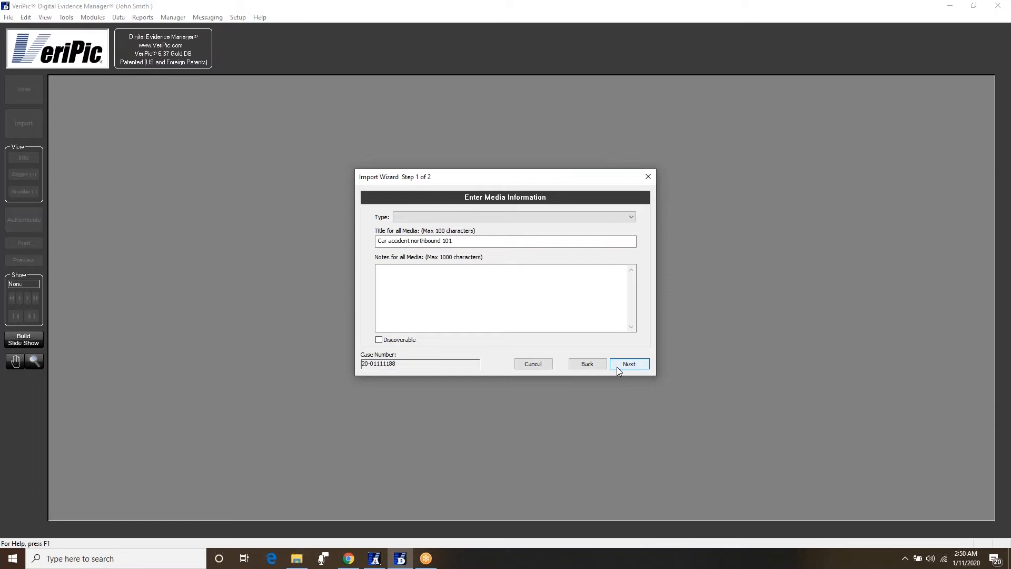
- Enter the digital signature and finish the wizard to start importing
left_click(617, 366)
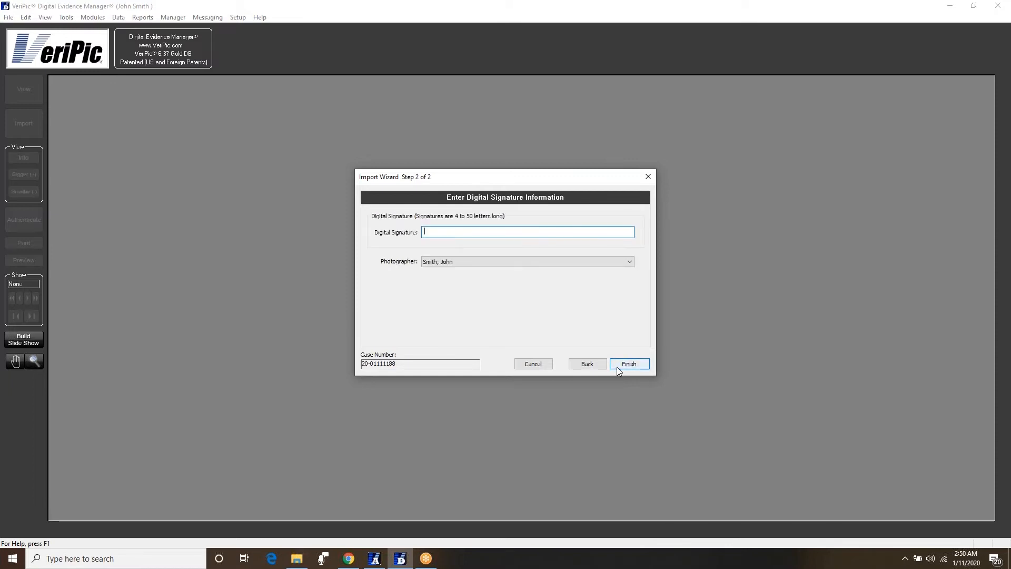
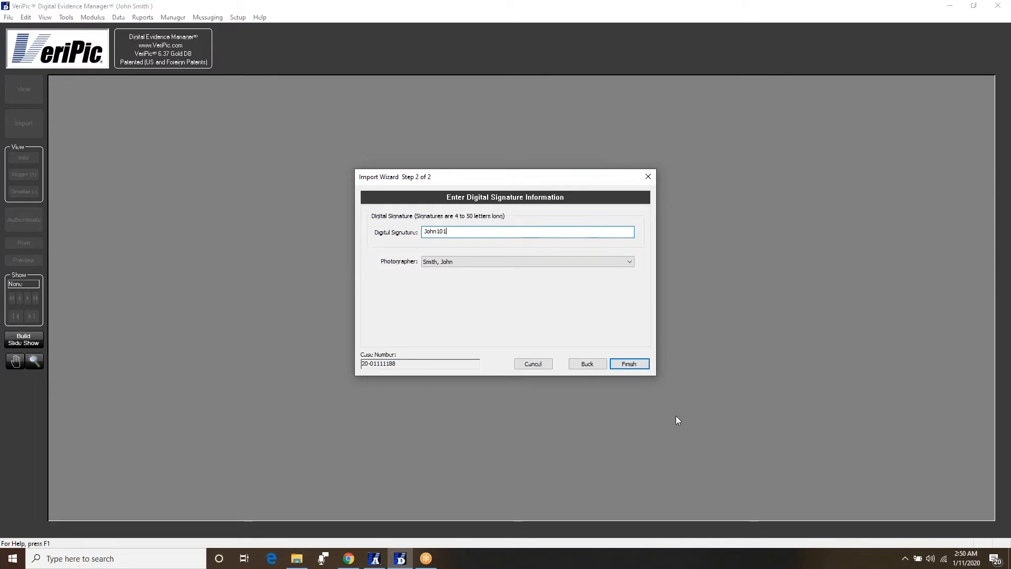
left_click(640, 364)
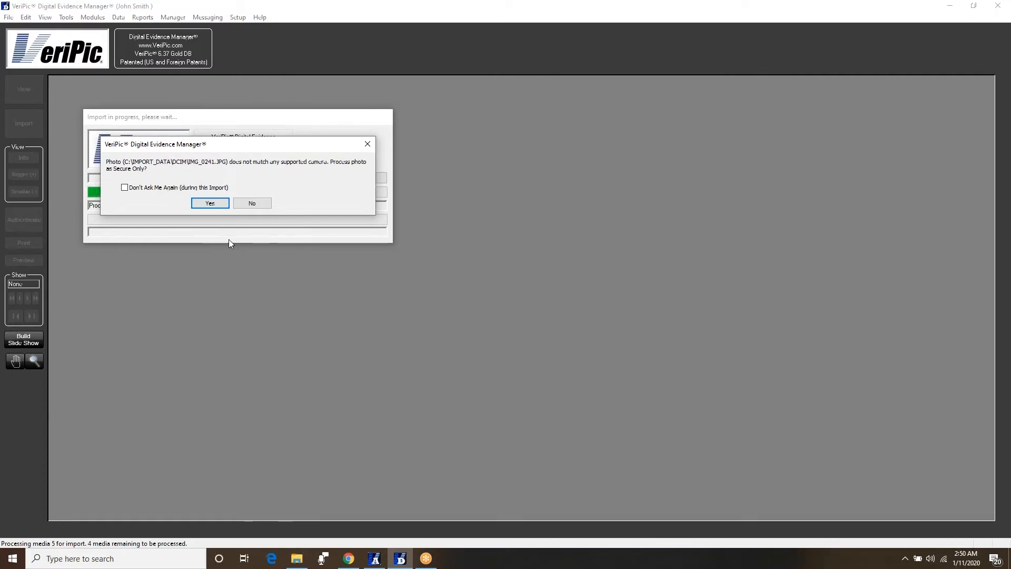
- Process the unrecognised-camera photo as Secure Only, then show all eight imports as selected thumbnails
left_click(210, 203)
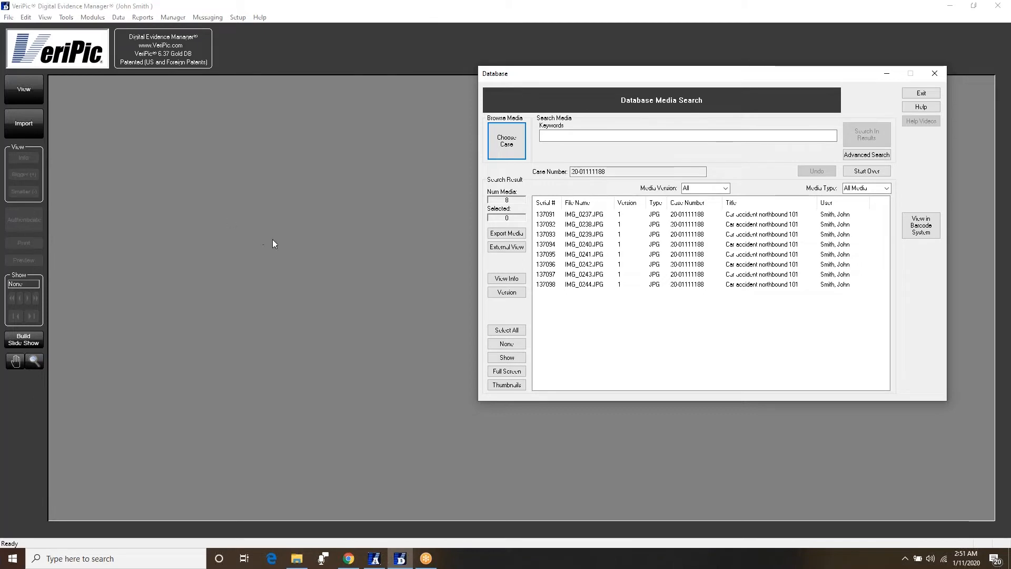
left_click(512, 385)
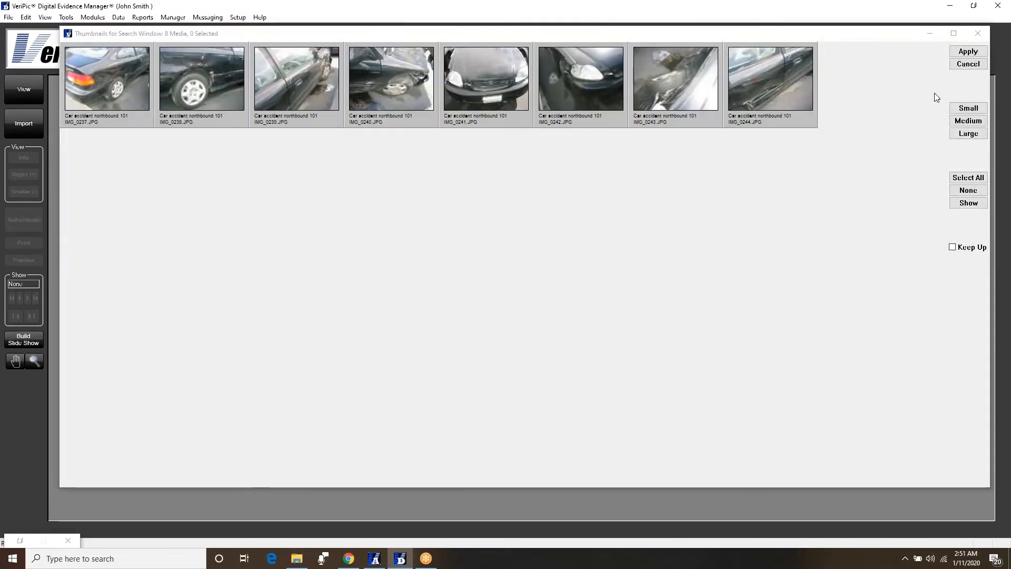
left_click(978, 179)
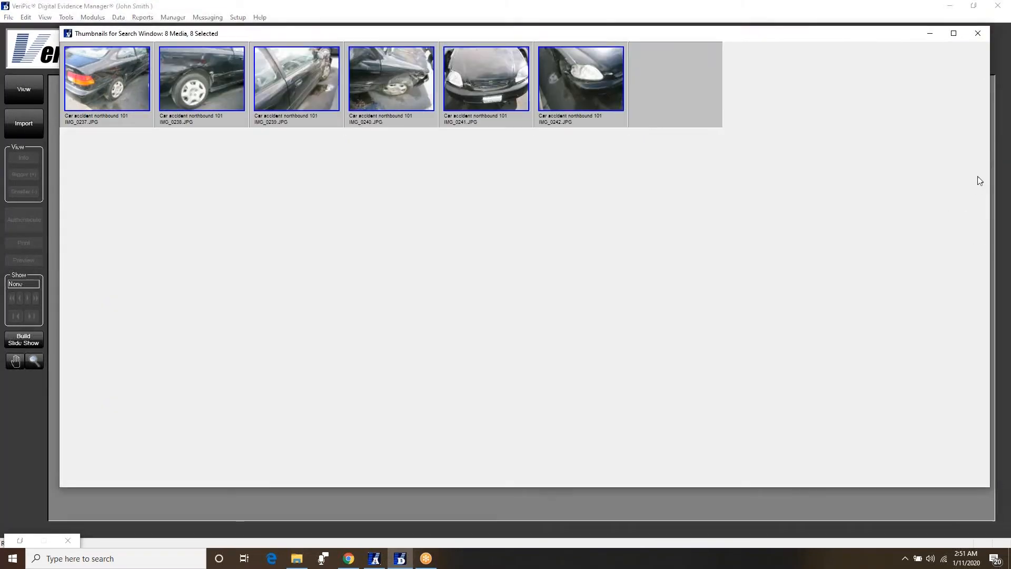
- Open the selected photos full-size and authenticate IMG_0241
left_click(968, 51)
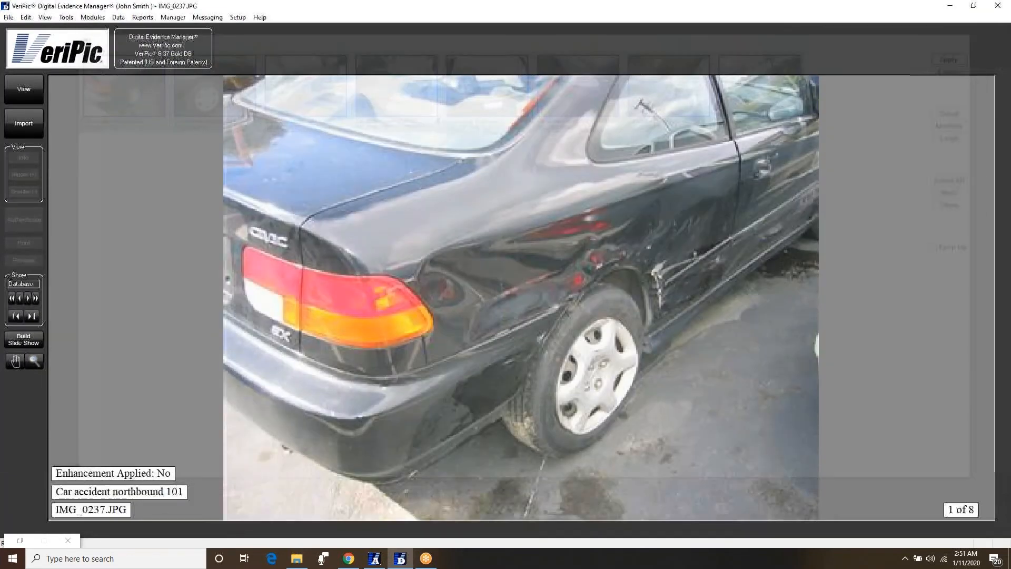
key("Right")
key("Right")
key("Right")
key("Right")
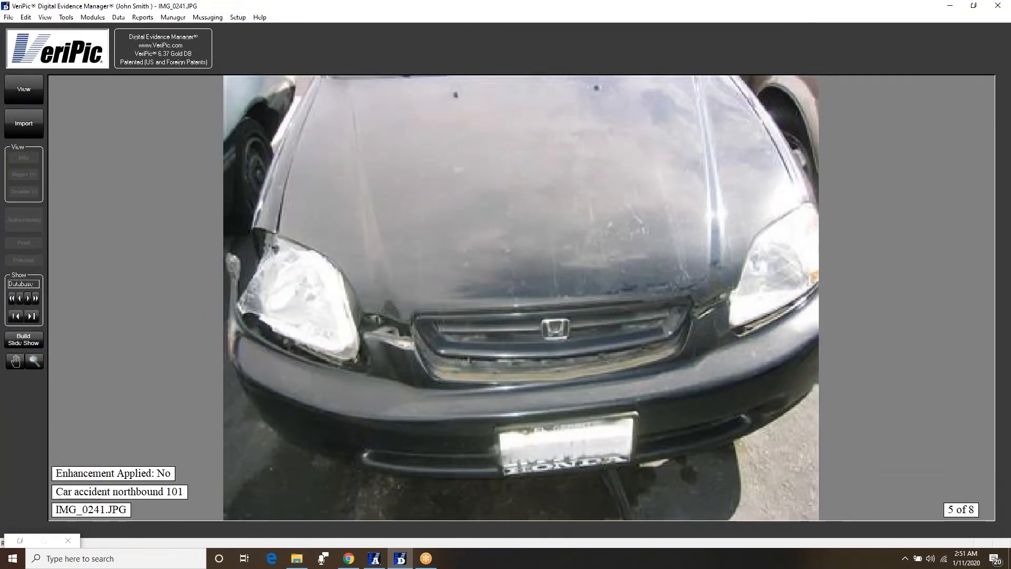
key("Right")
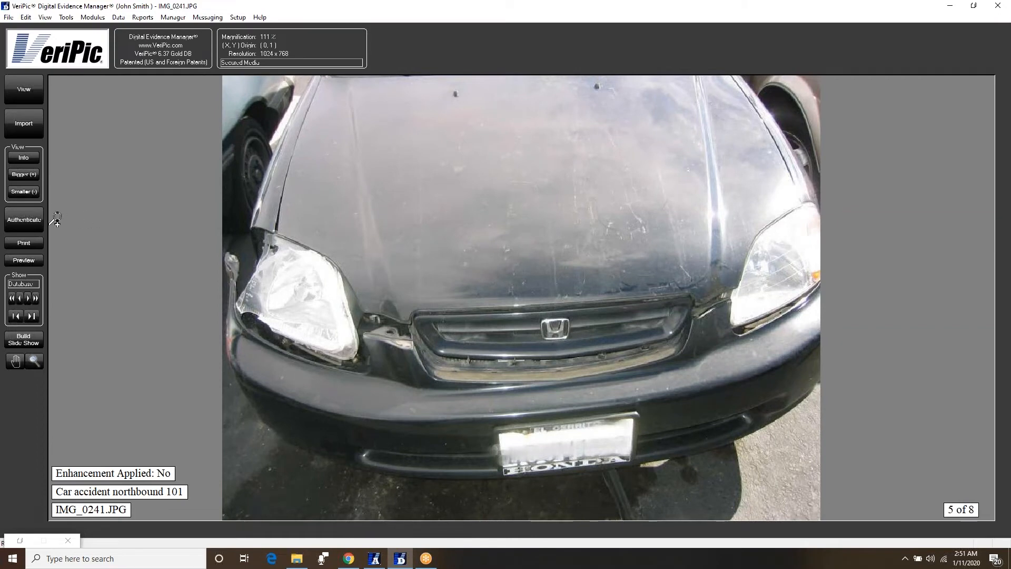
left_click(23, 219)
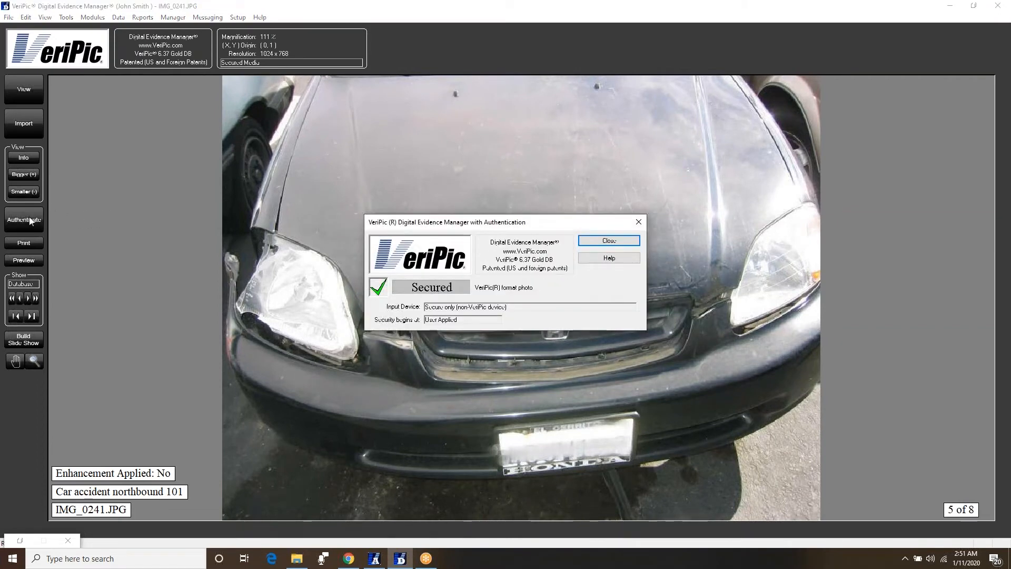
left_click(605, 241)
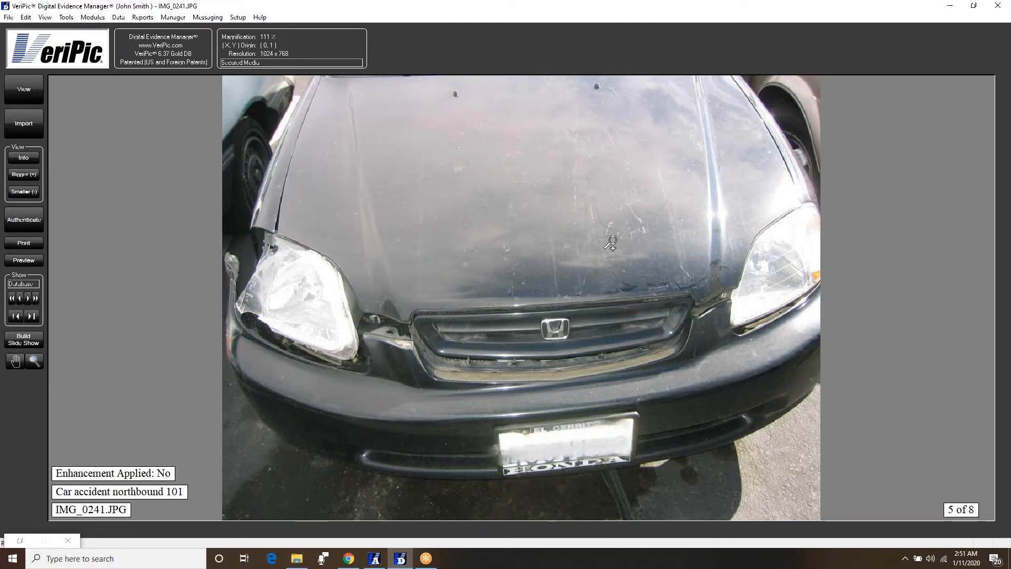
- Authenticate IMG_0242 as Passed, then clear the viewing area
key("Right")
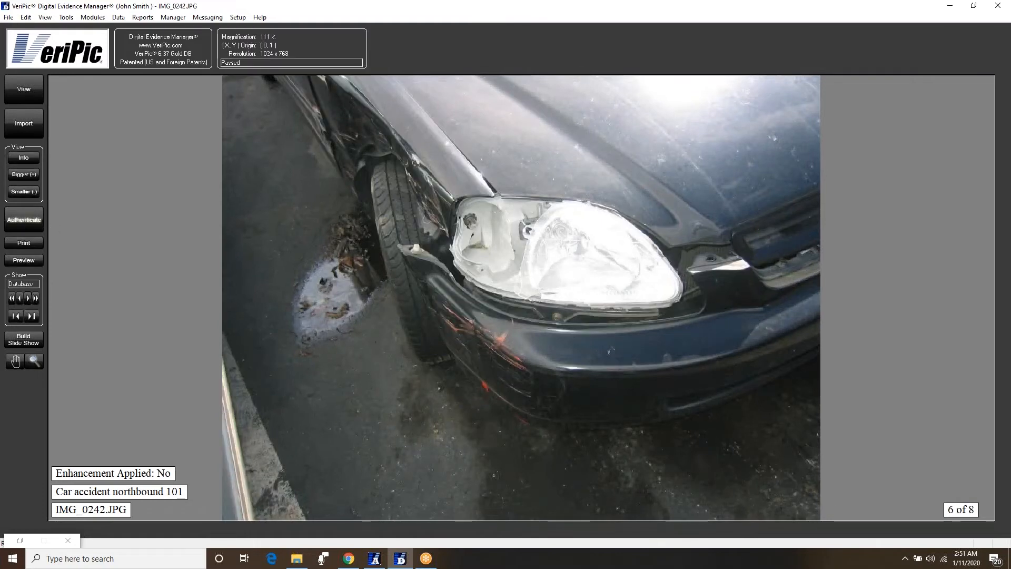
left_click(36, 226)
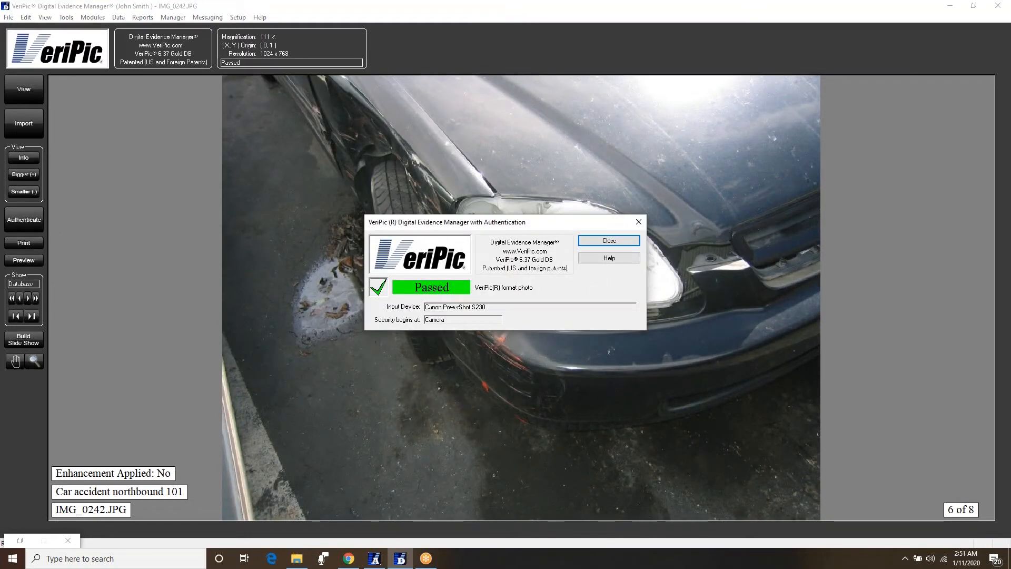
left_click(618, 243)
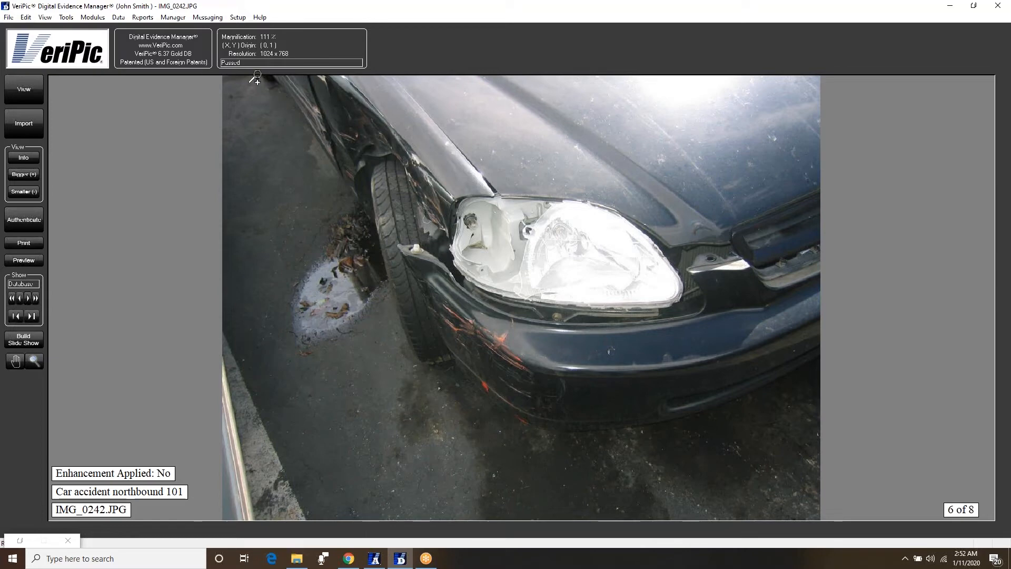
left_click(43, 18)
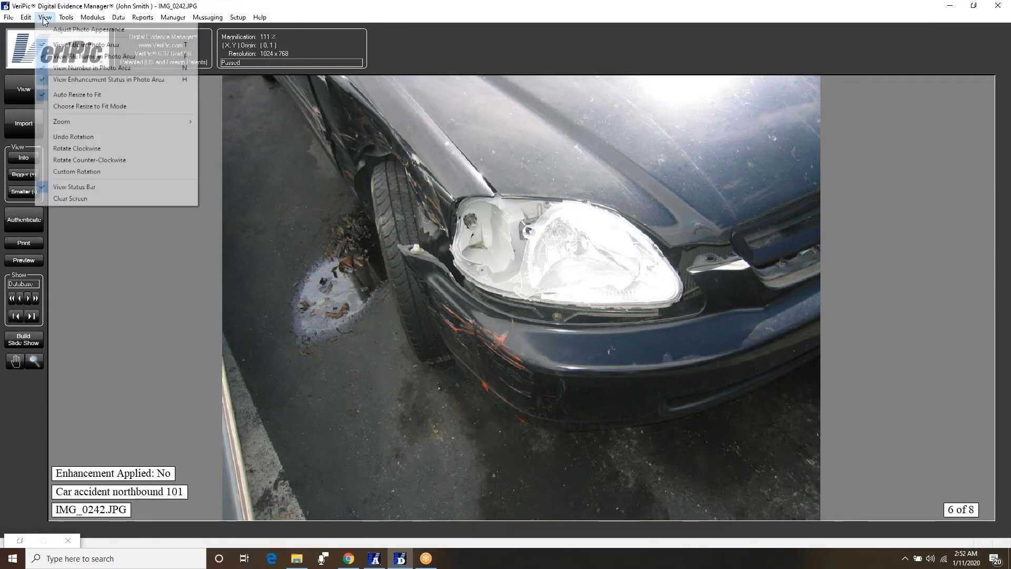
left_click(92, 199)
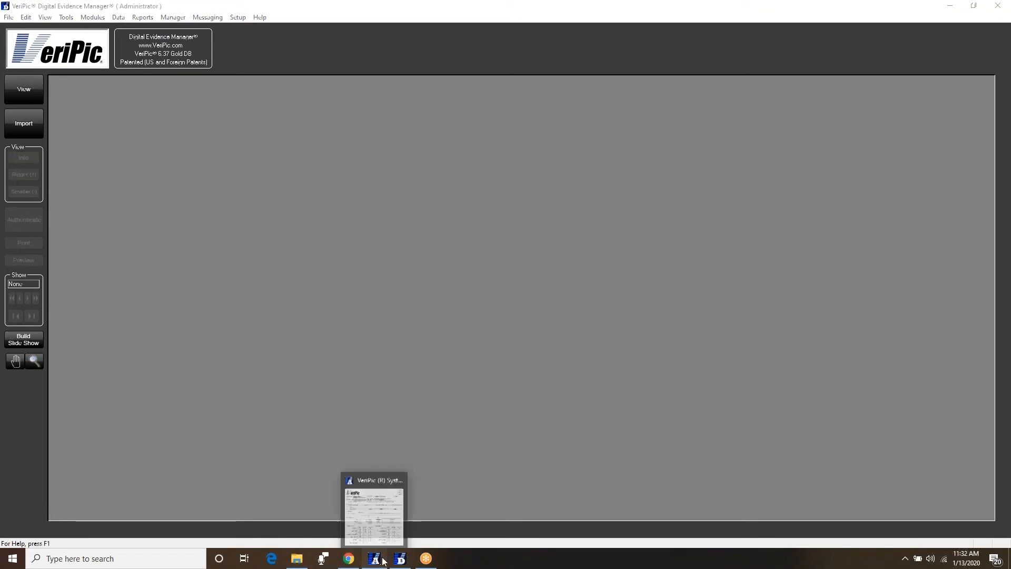
- In the admin program, add Detectives to the user's groups and keep Digital Evidence feature access
left_click(375, 507)
left_click(561, 227)
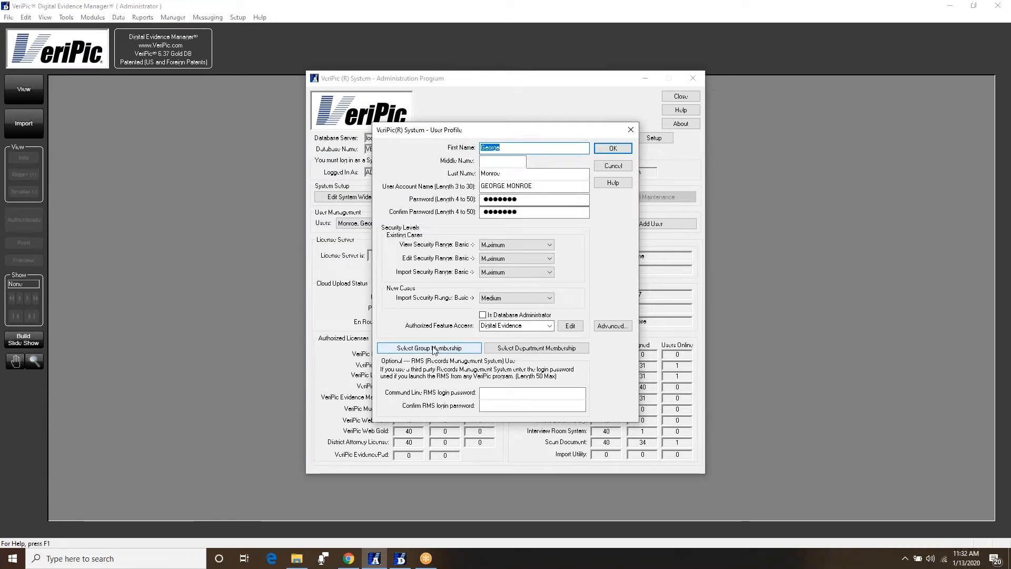
left_click(433, 349)
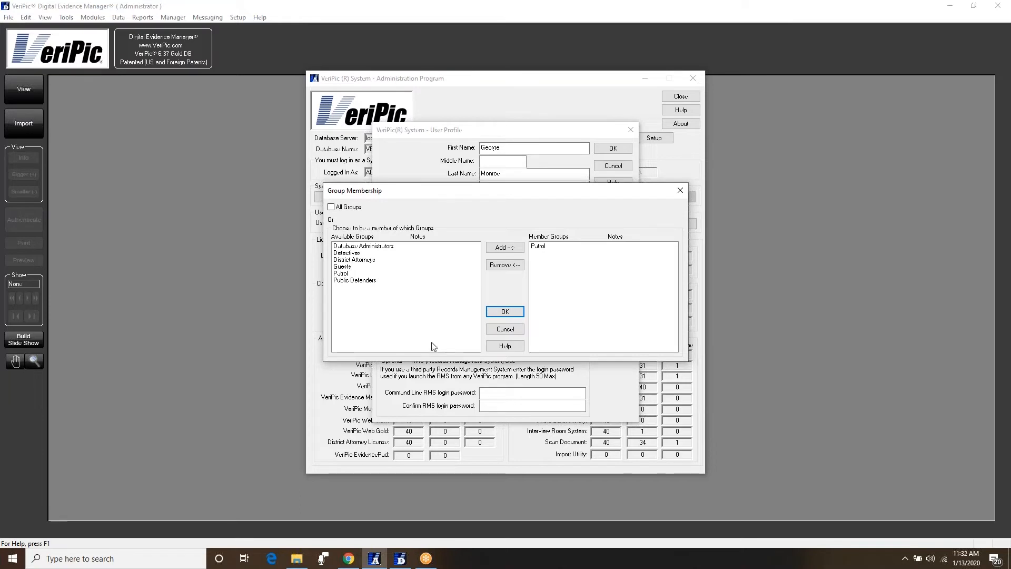
left_click(387, 253)
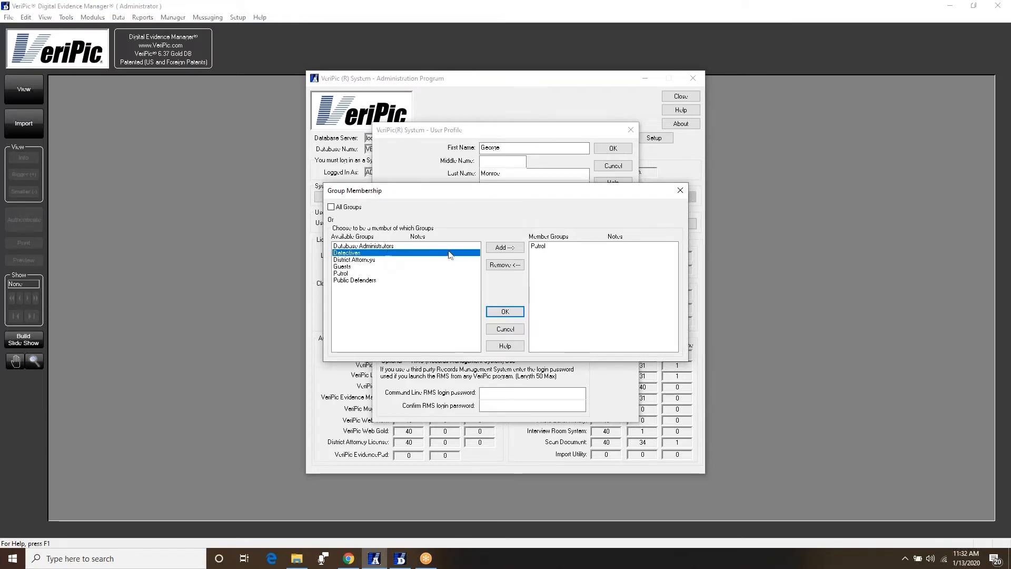
left_click(507, 248)
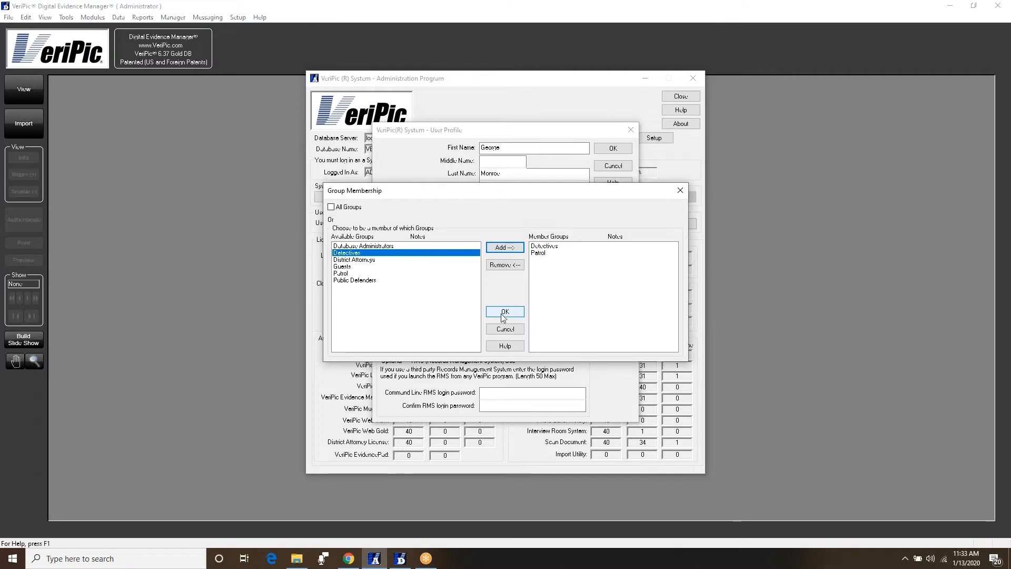
left_click(504, 312)
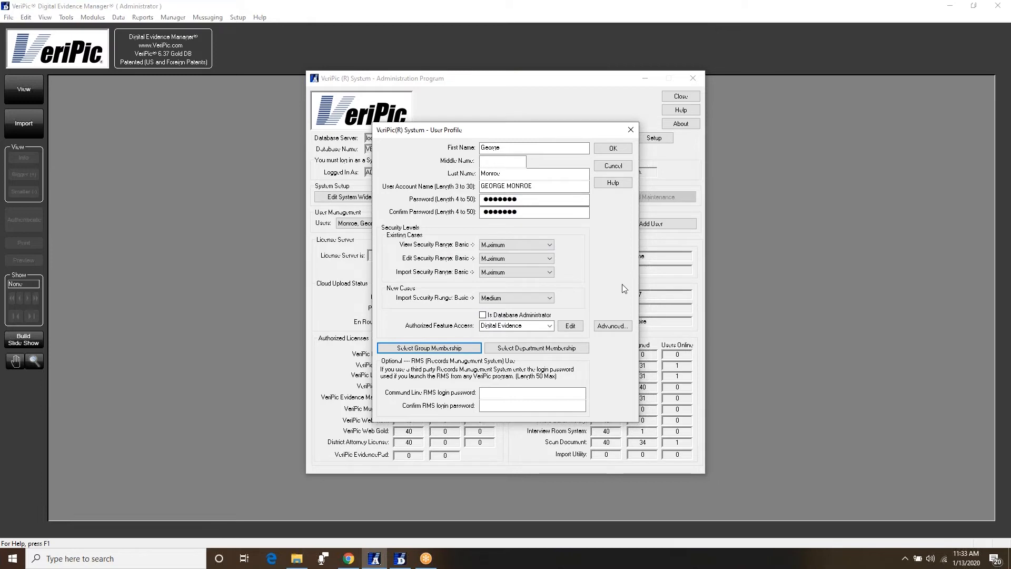
left_click(550, 326)
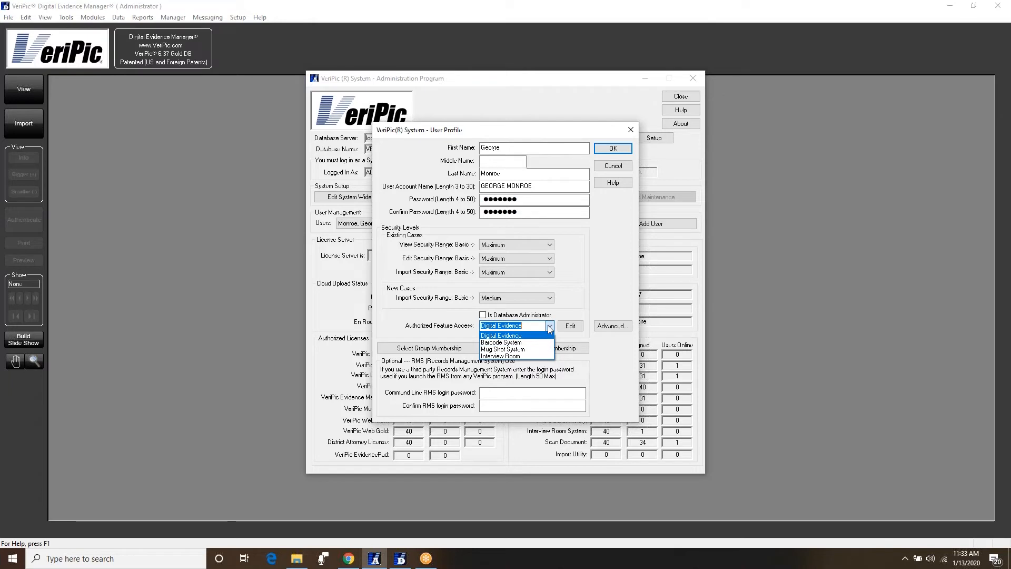
left_click(550, 329)
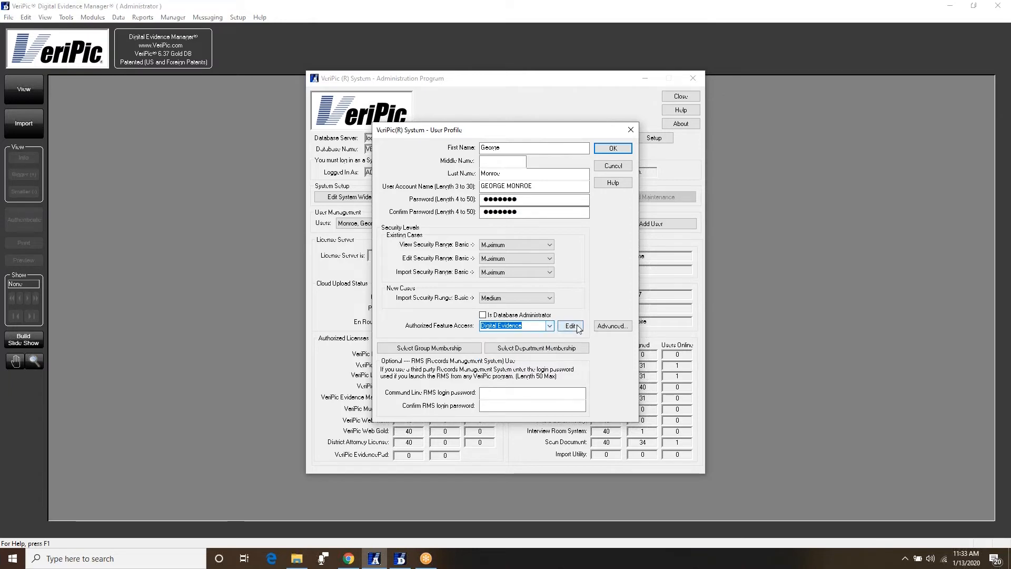
- Grant Copy and Paste and Create Portable Digital Evidence rights and save the profile
left_click(572, 326)
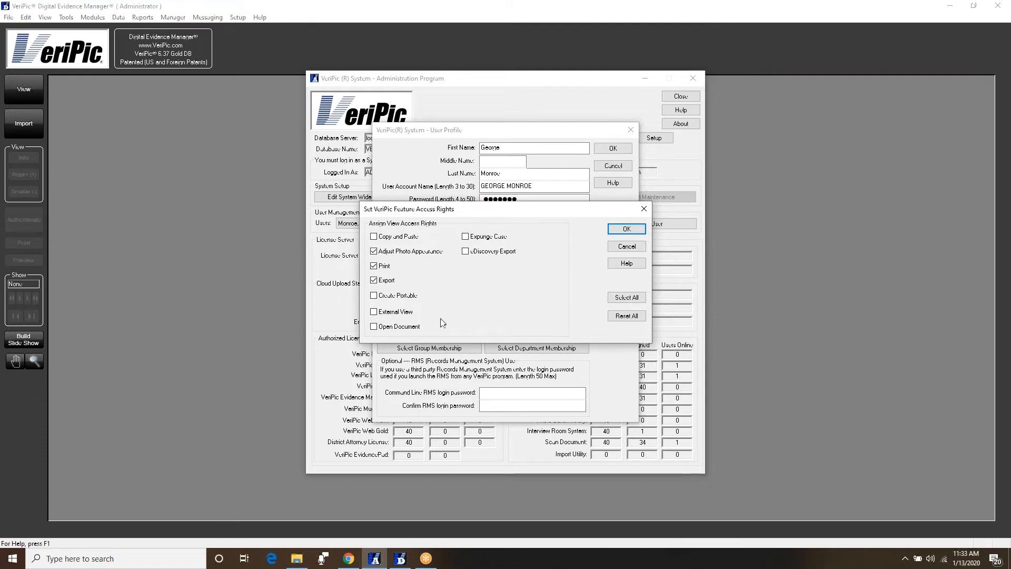
left_click(374, 236)
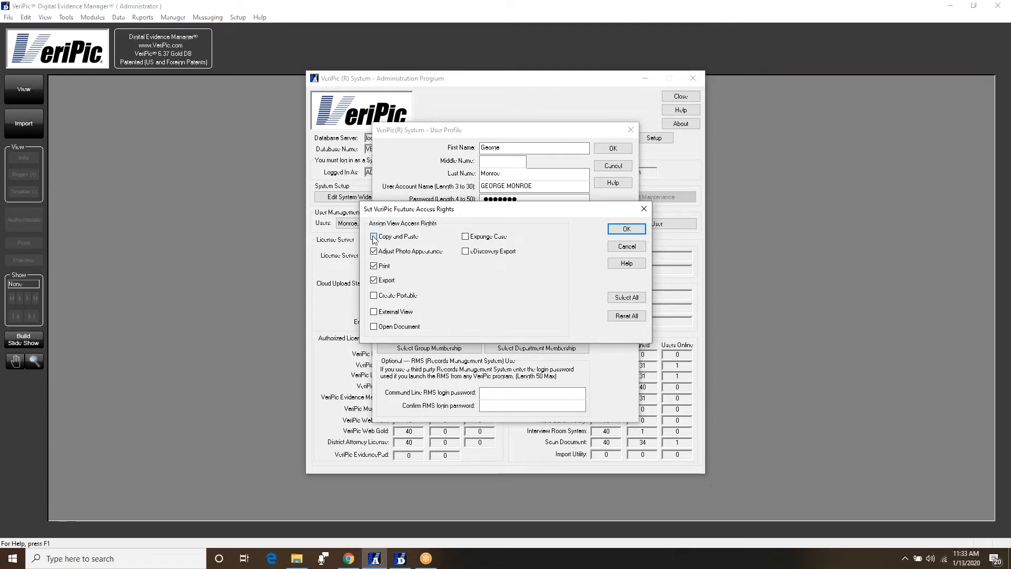
left_click(374, 296)
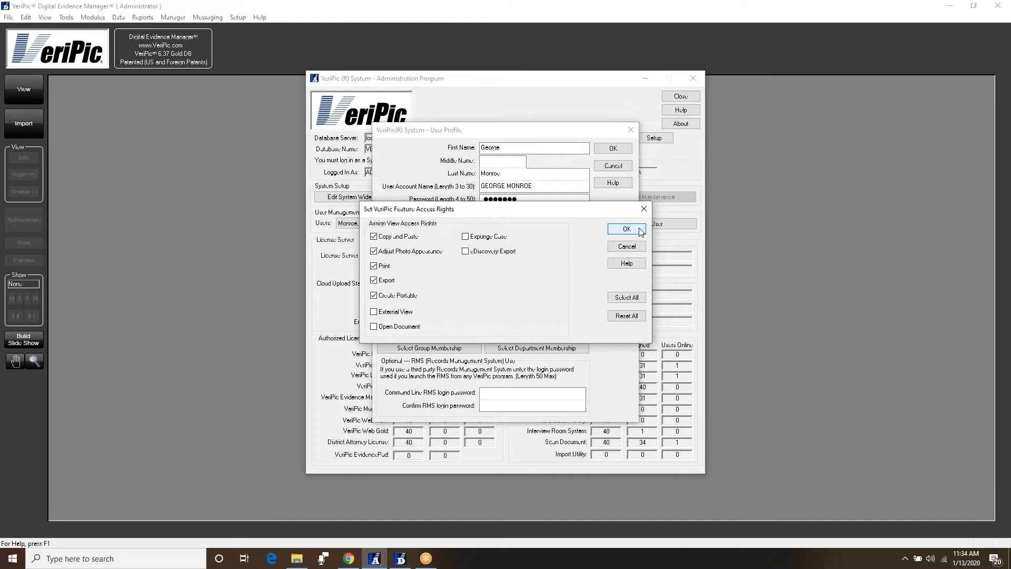
left_click(640, 230)
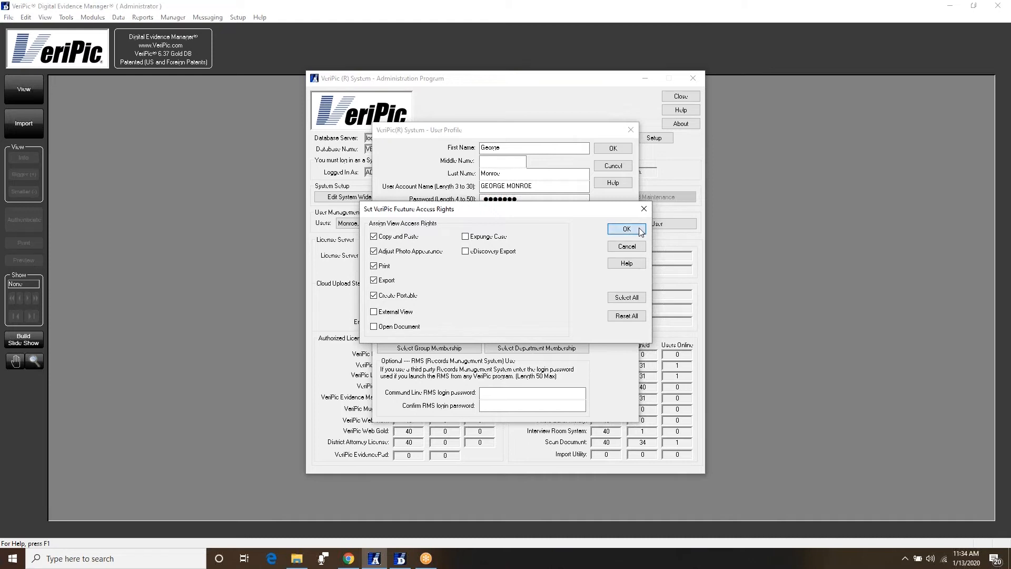
left_click(627, 153)
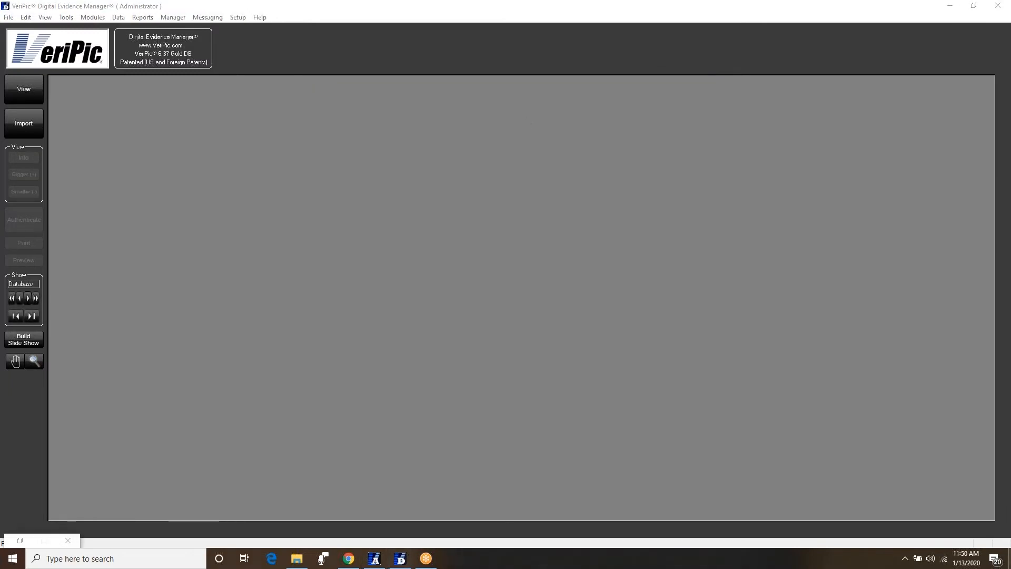
- Load DOLLAR_BACK.JPG from the database search and minimize the search window
left_click(18, 88)
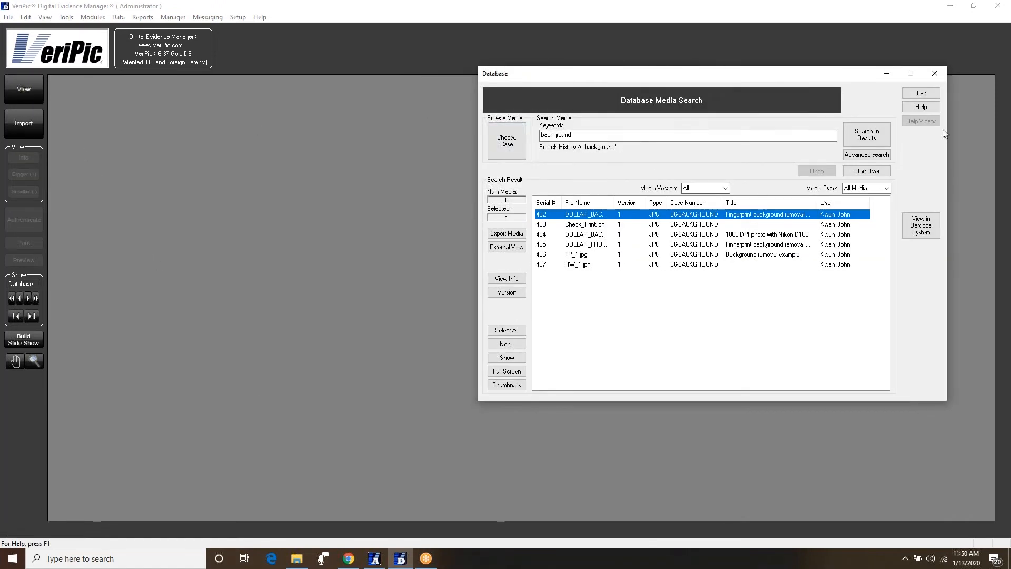
double_click(852, 216)
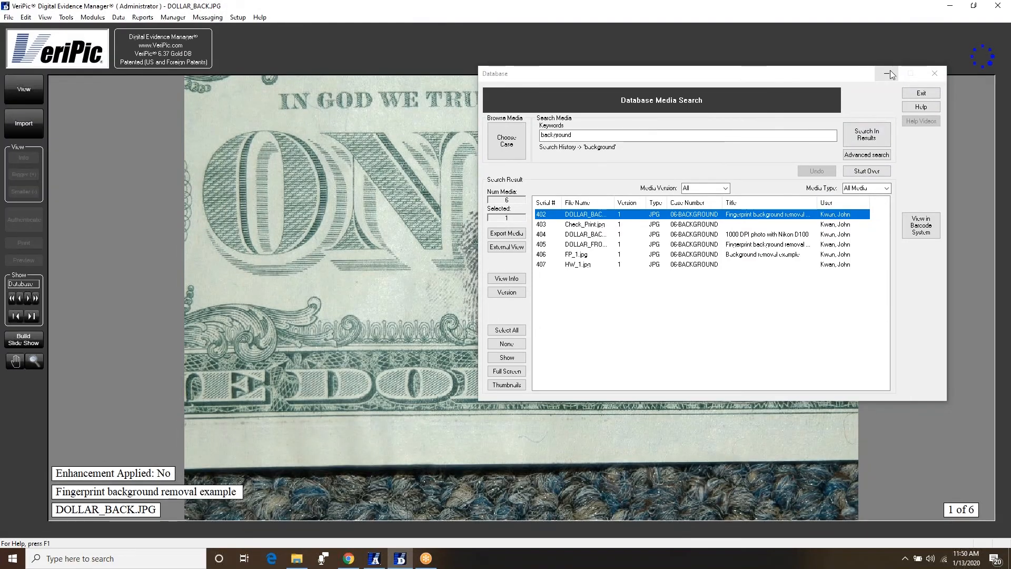
left_click(889, 74)
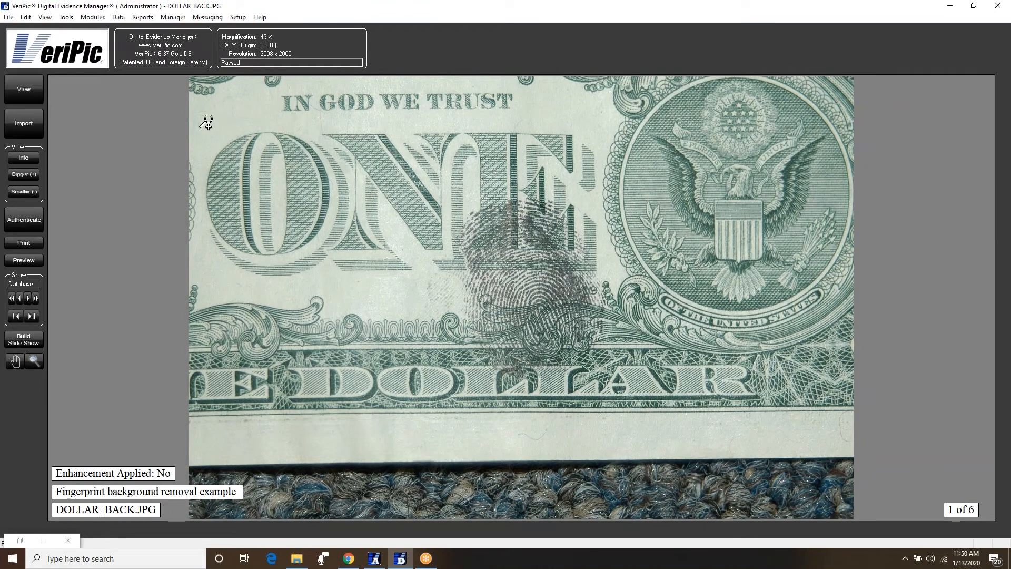
left_click(87, 17)
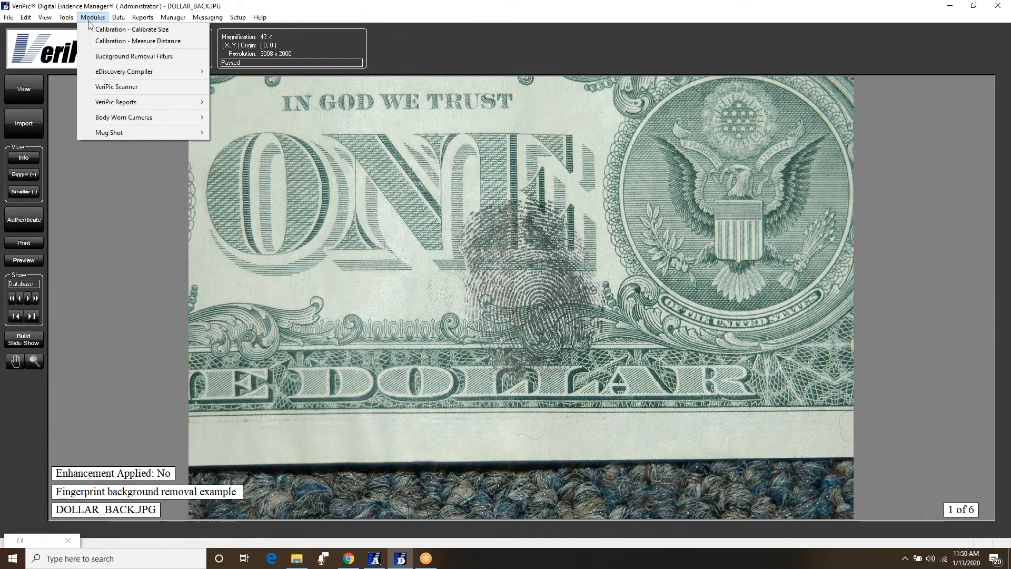
- Apply background removal with foreground staining and solid background stain to the dollar bill photo
left_click(103, 57)
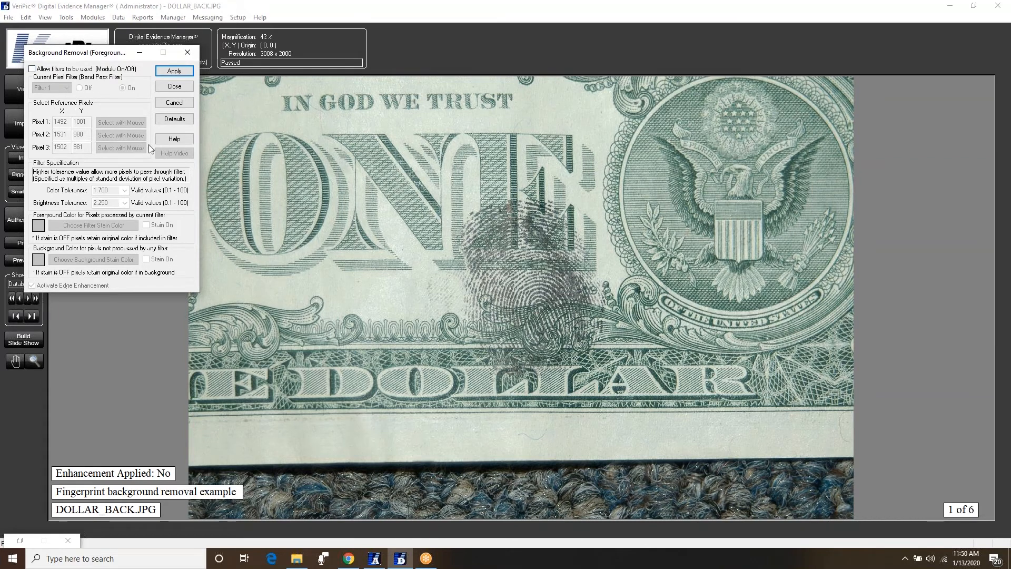
left_click(70, 69)
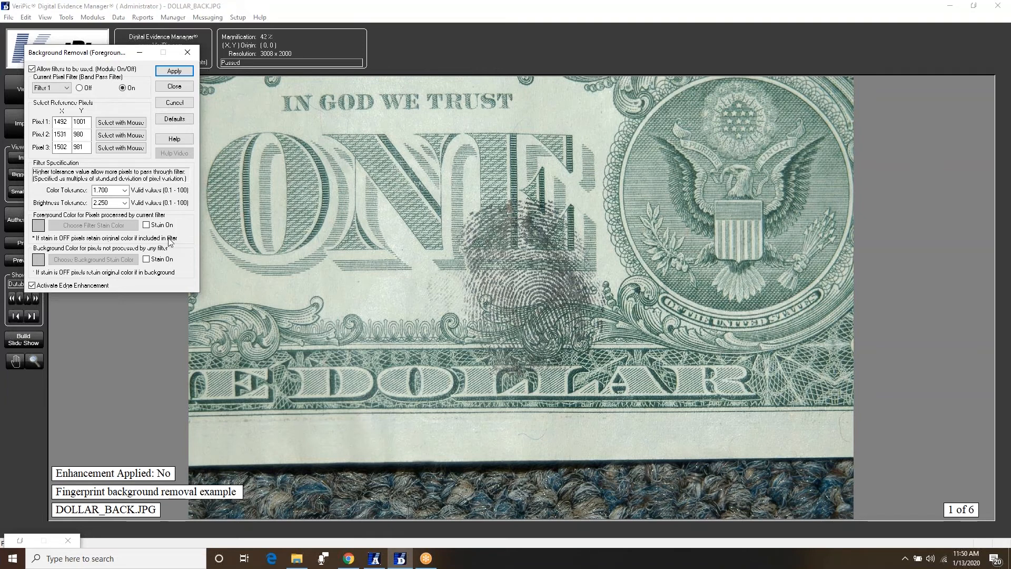
left_click(170, 226)
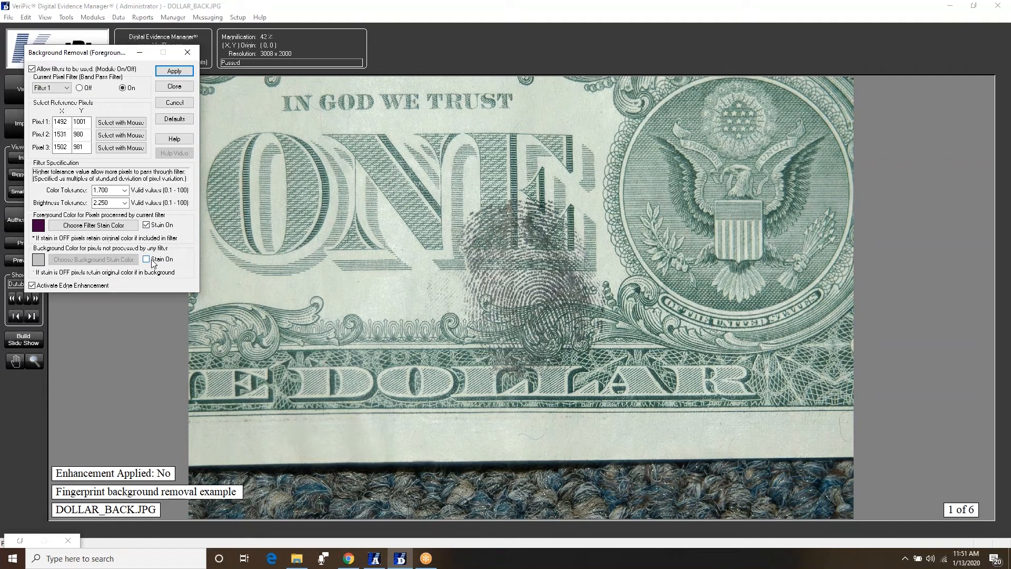
left_click(153, 260)
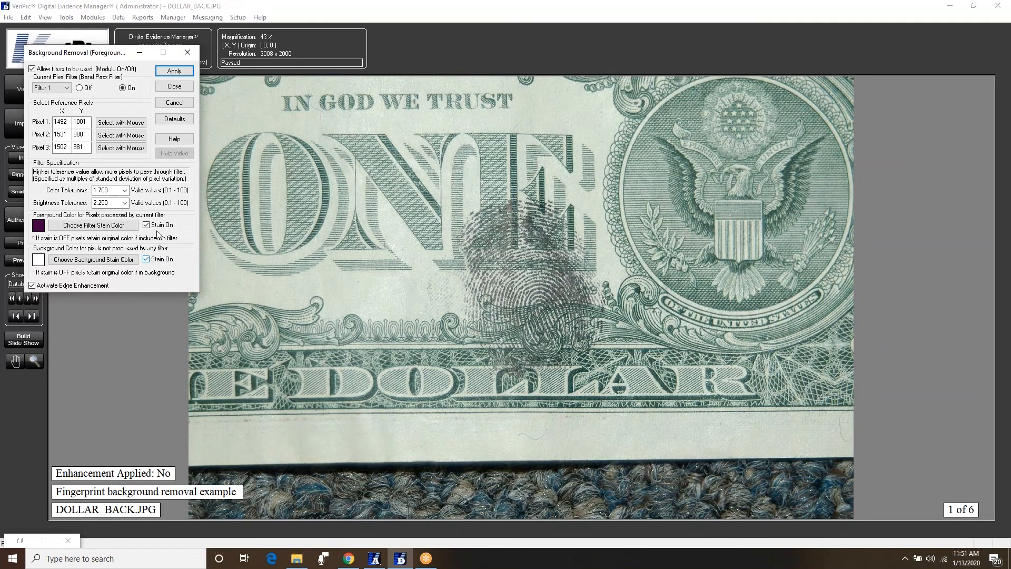
left_click(169, 72)
left_click(170, 72)
left_click(170, 71)
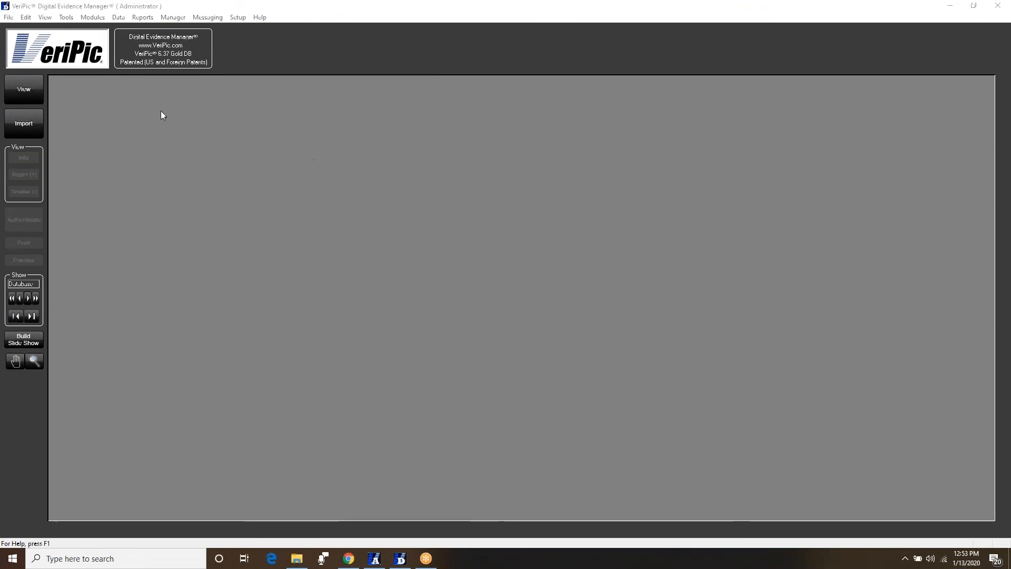
- Search the database for 'calibration' and open Tire_with_scale.jpg
left_click(33, 91)
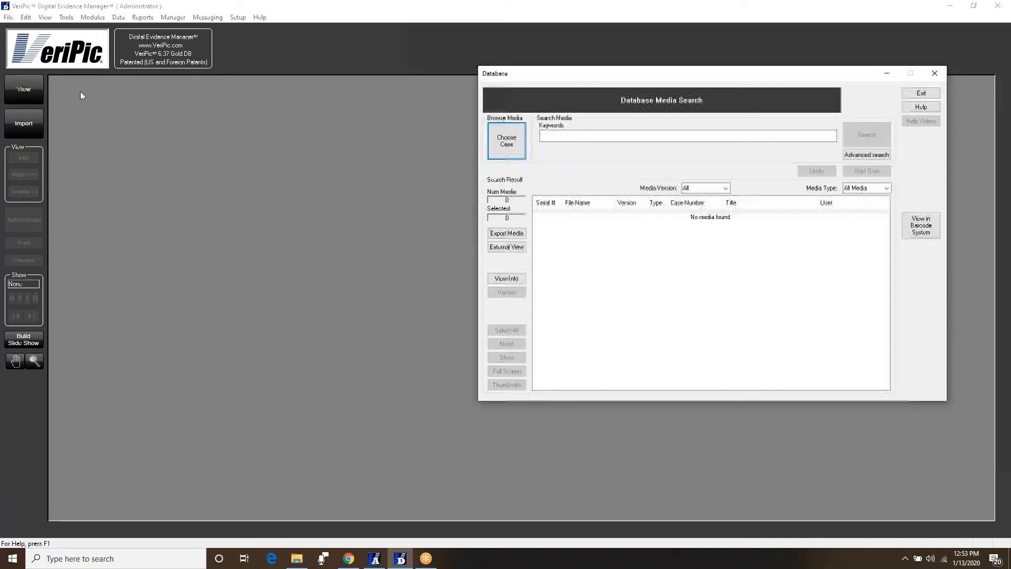
left_click(711, 137)
type("c")
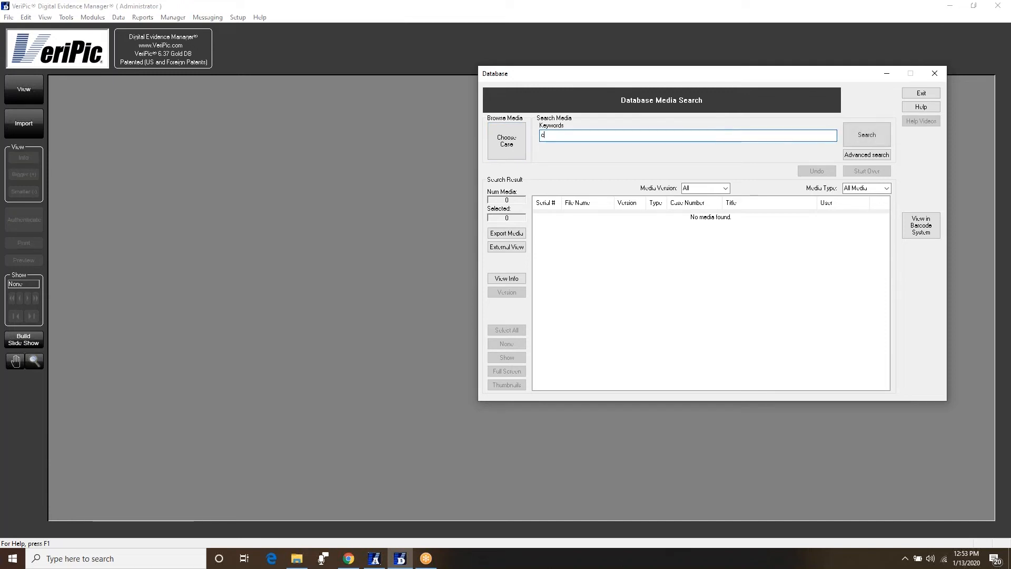
type("alibration")
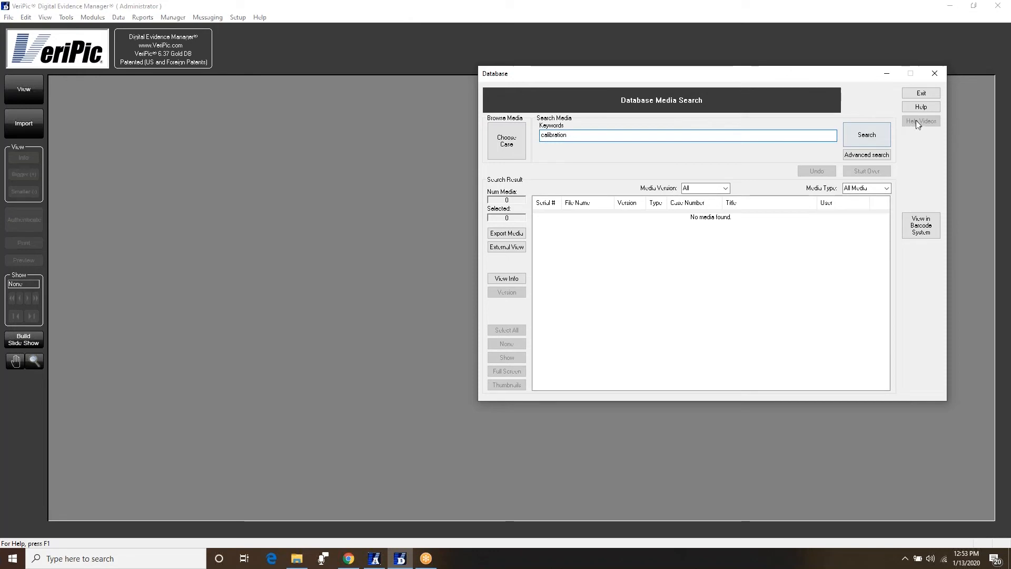
left_click(875, 133)
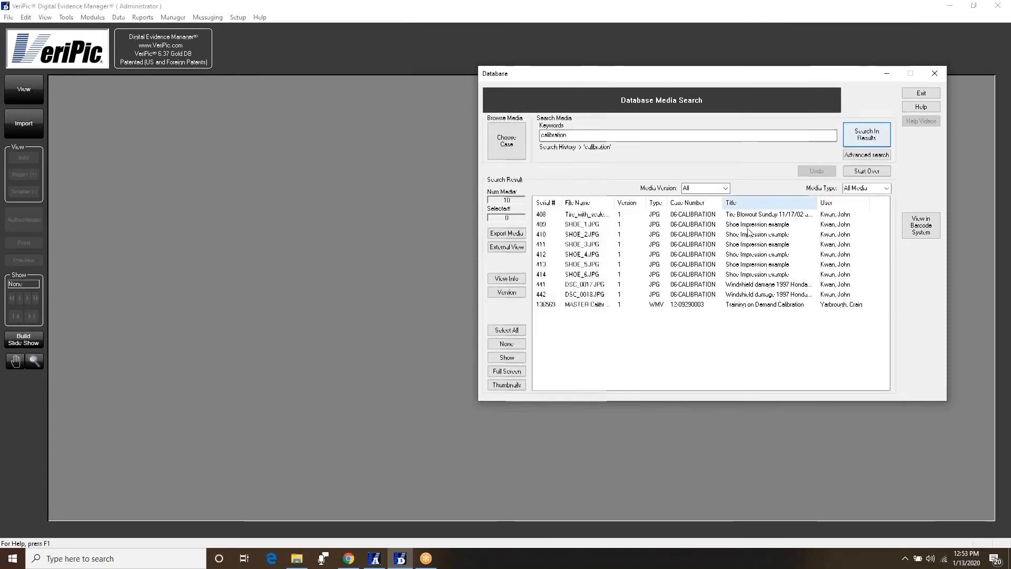
double_click(628, 215)
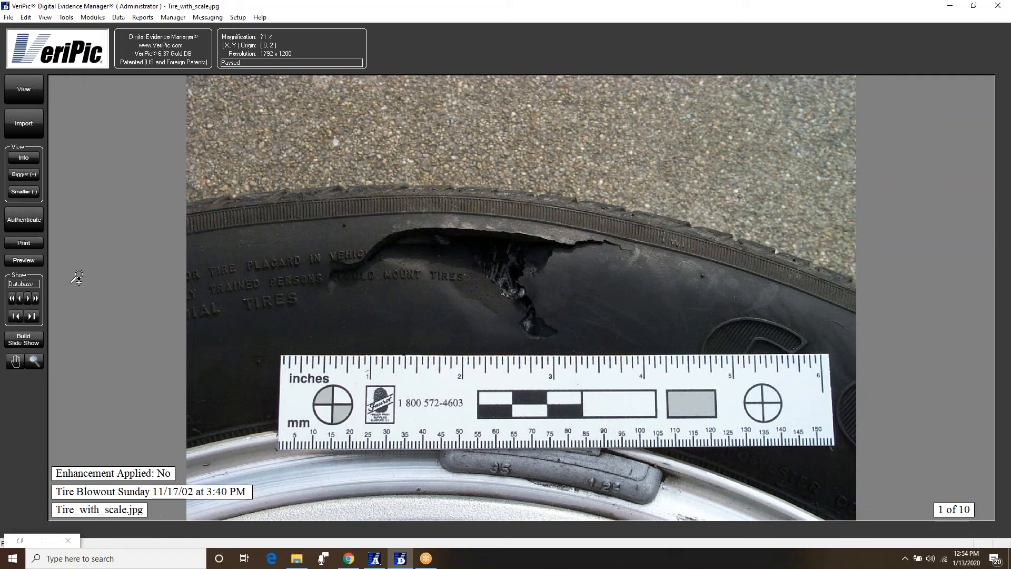
- Preview printing only the displayed tire photo at calibrated 1x actual size
left_click(28, 259)
left_click(531, 292)
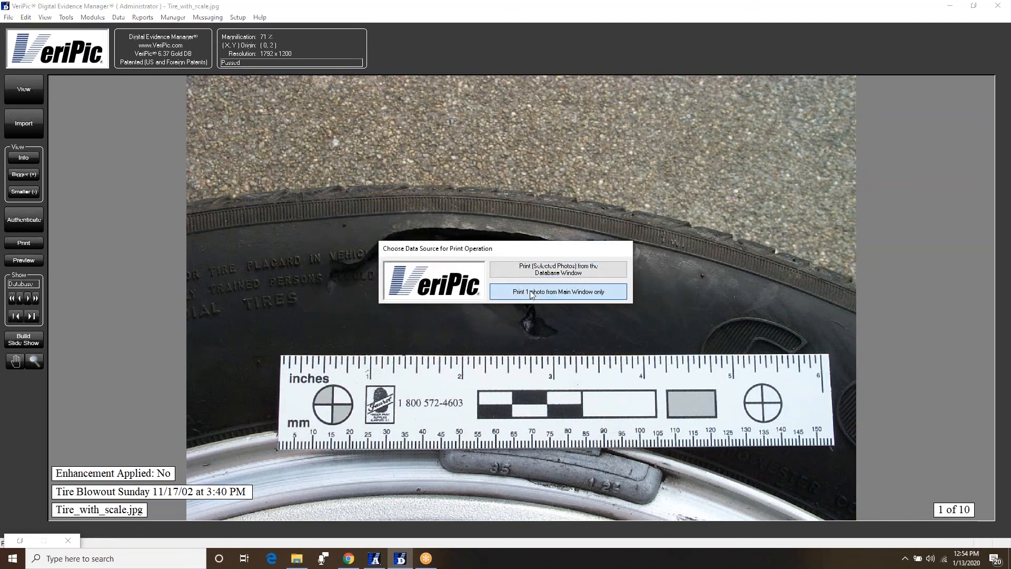
left_click(542, 268)
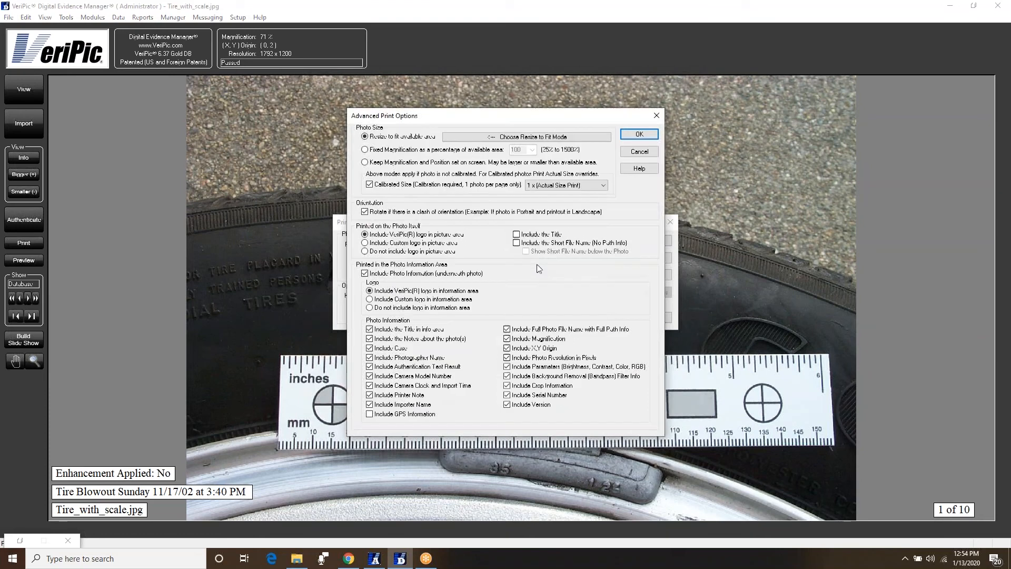
left_click(376, 185)
left_click(375, 185)
left_click(602, 186)
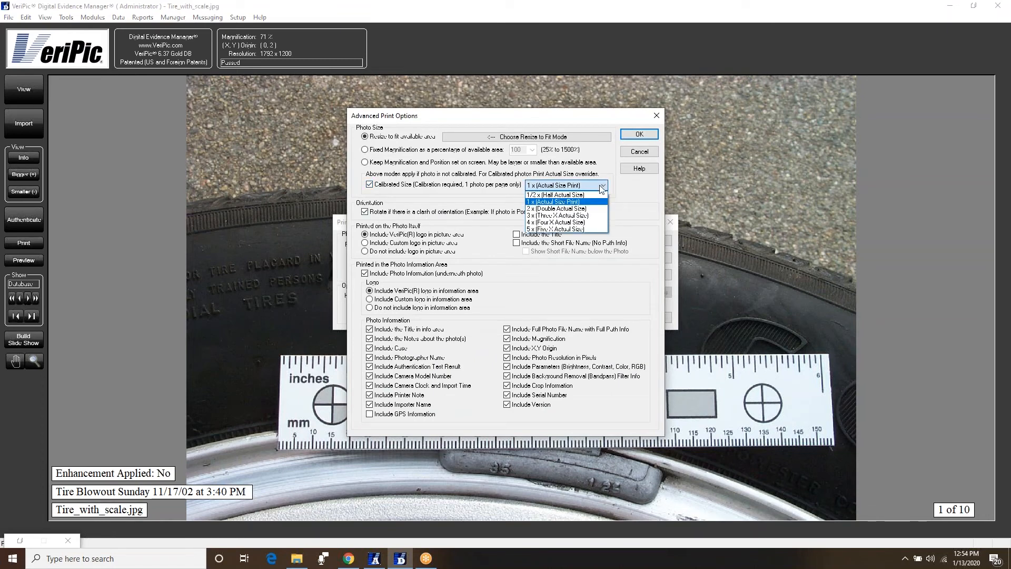
left_click(601, 187)
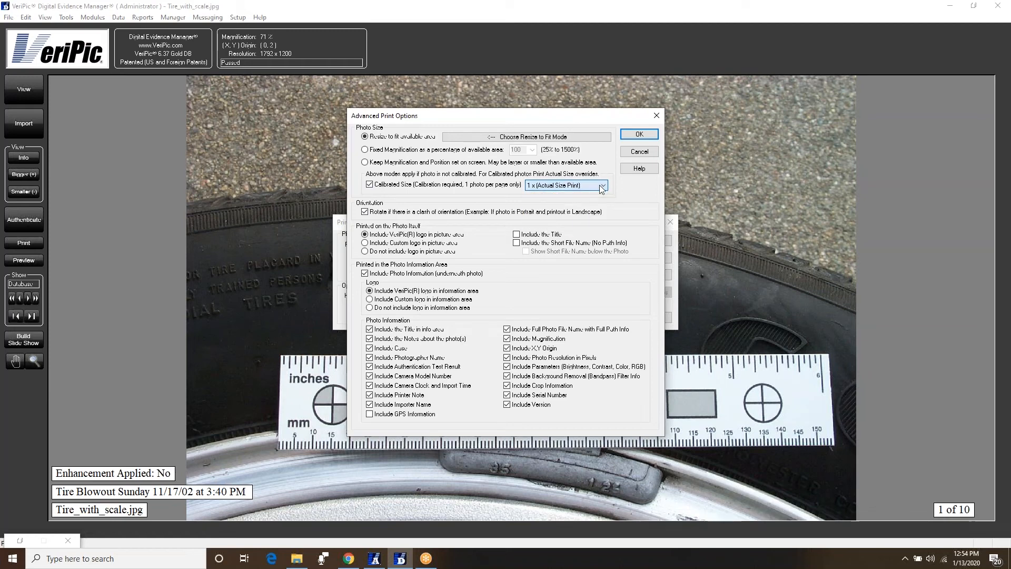
left_click(651, 139)
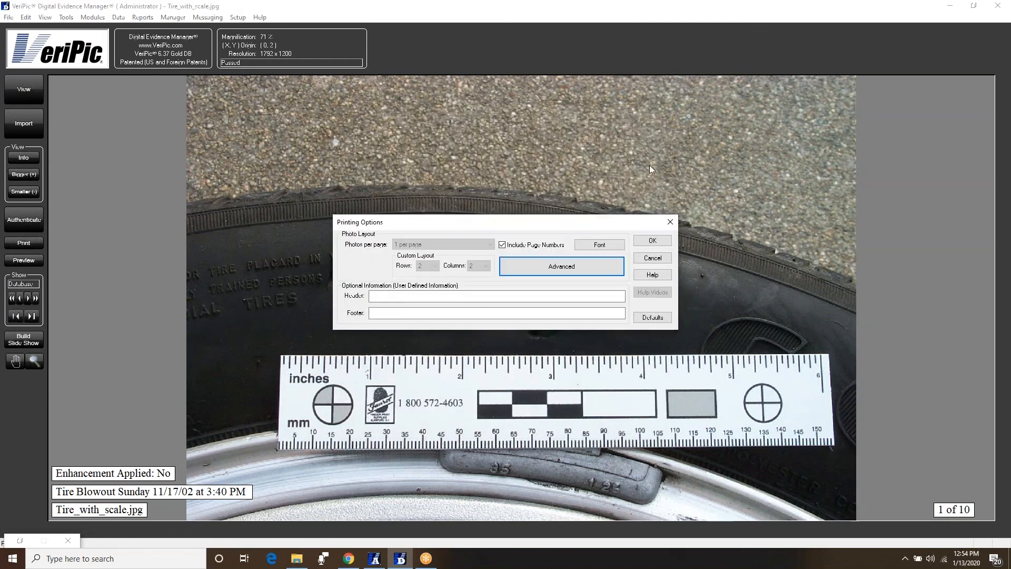
left_click(653, 240)
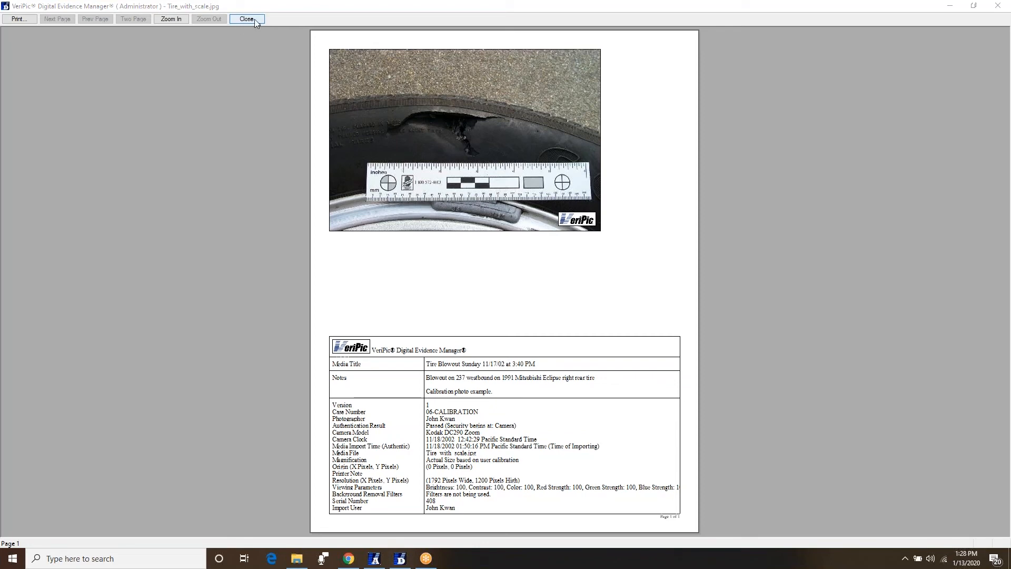
- Close the print preview and measure the tire tear with Calibration - Measure Distance (85.892 mm)
left_click(246, 19)
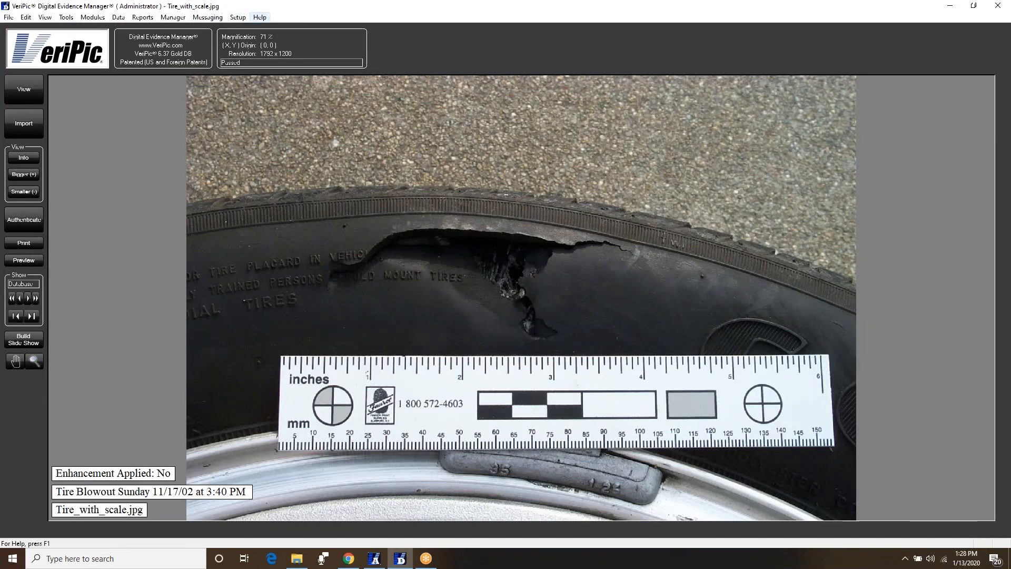
left_click(89, 17)
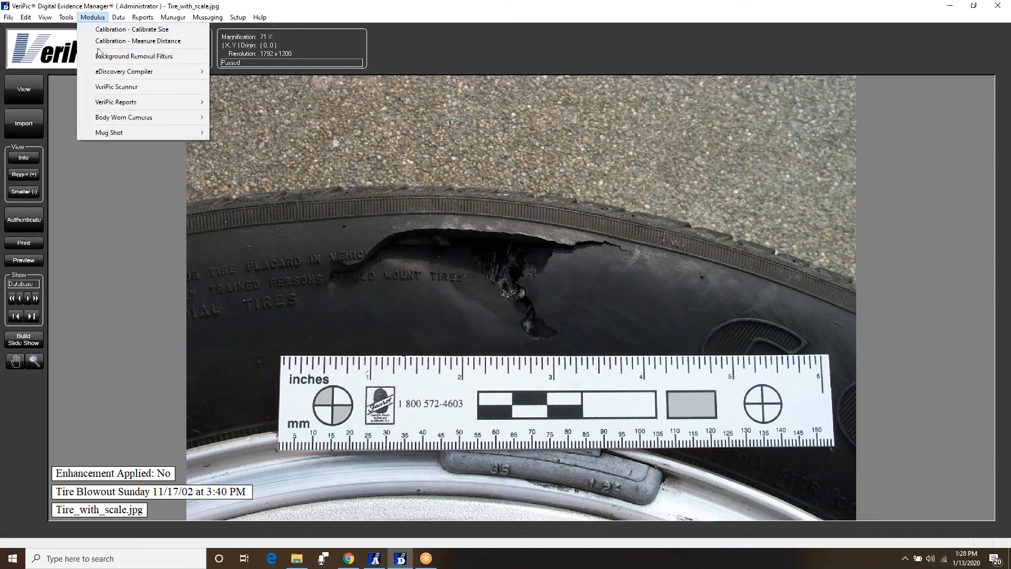
left_click(102, 42)
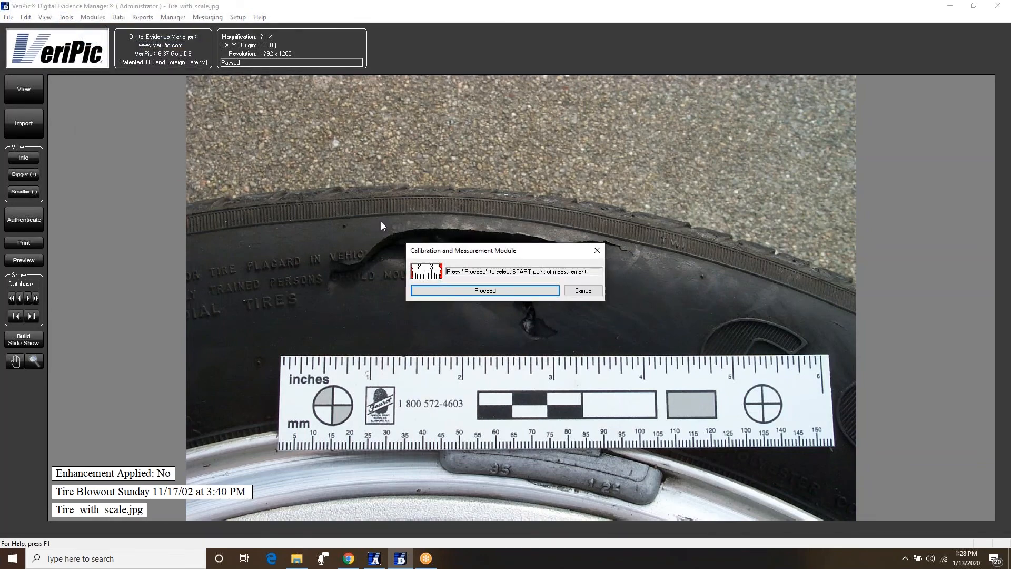
left_click(435, 291)
left_click(326, 281)
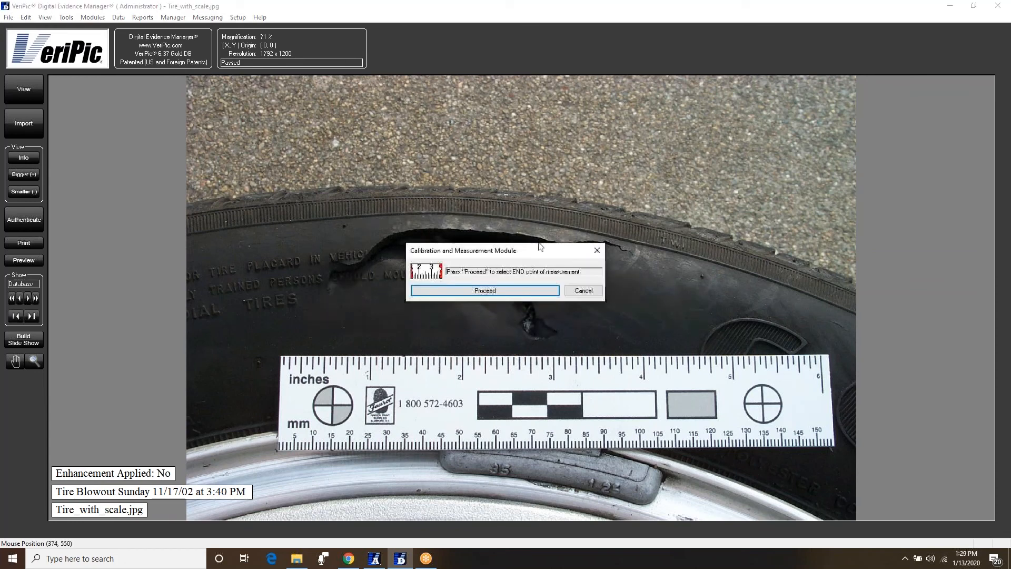
left_click(518, 293)
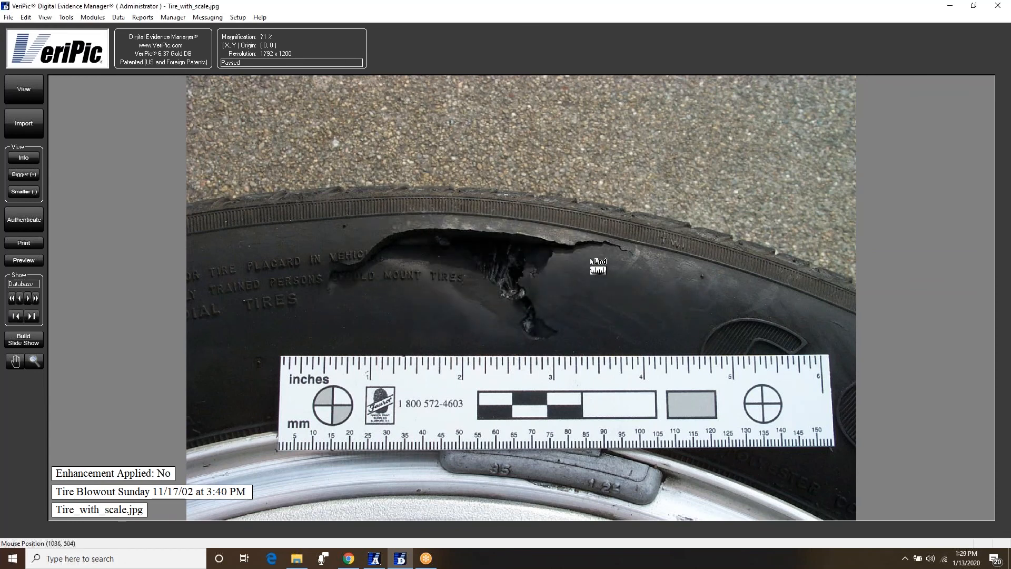
left_click(631, 256)
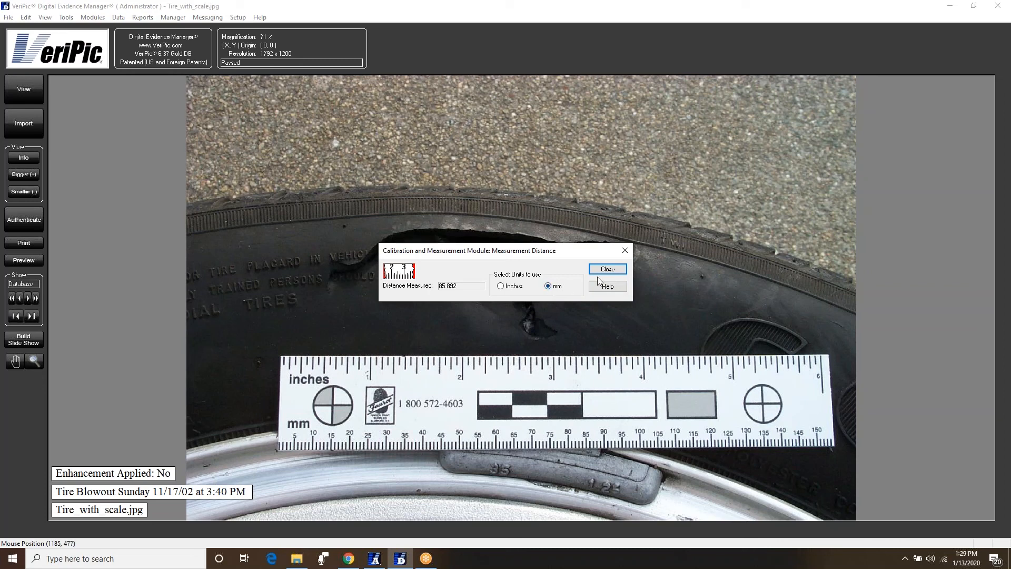
- Dismiss the measured distance result and close the tire image
left_click(611, 270)
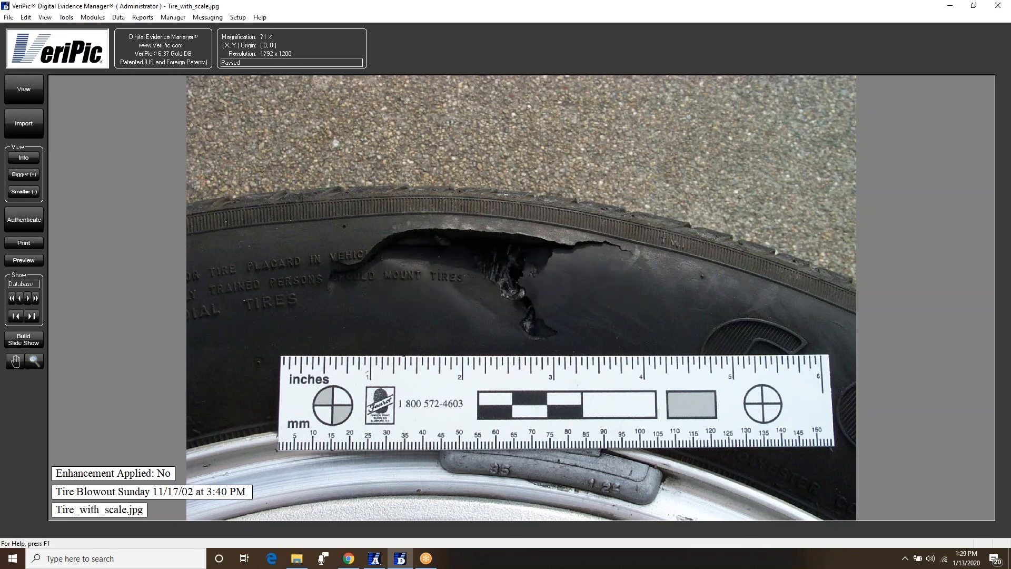
right_click(616, 269)
left_click(620, 352)
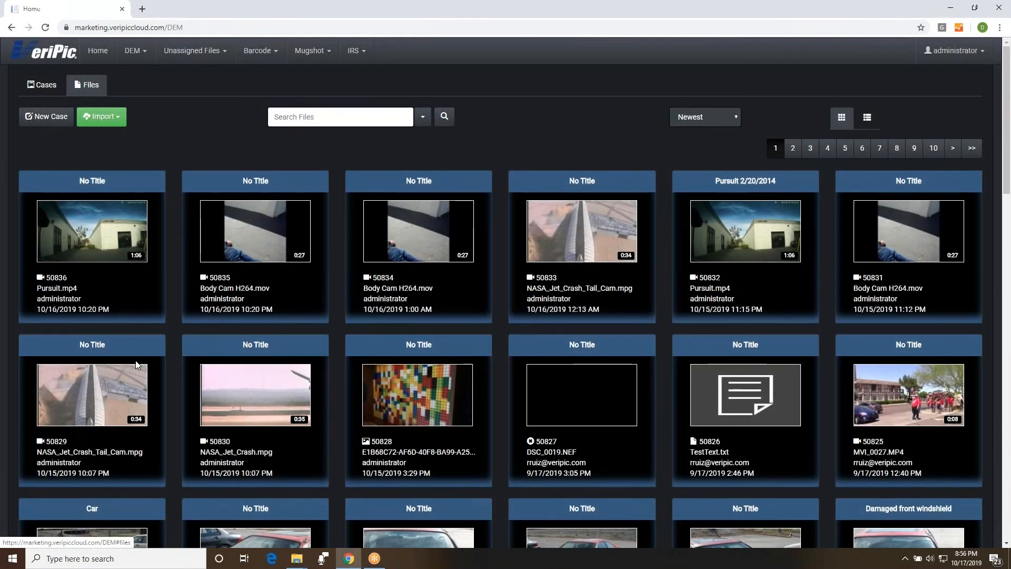
scroll(147, 314, "down", 7)
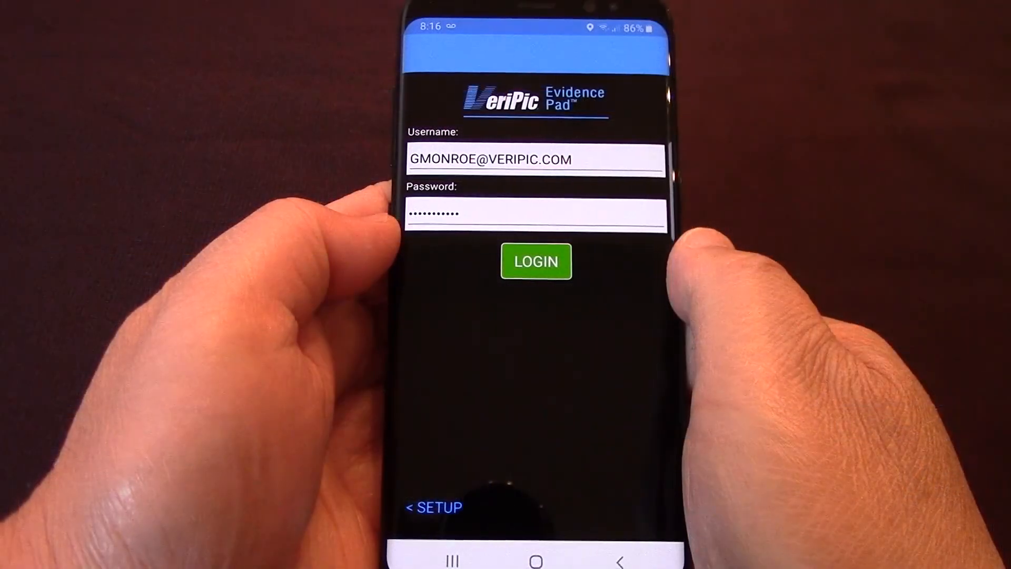
- Log in to Evidence Pad and begin adding existing files to the case
left_click(536, 261)
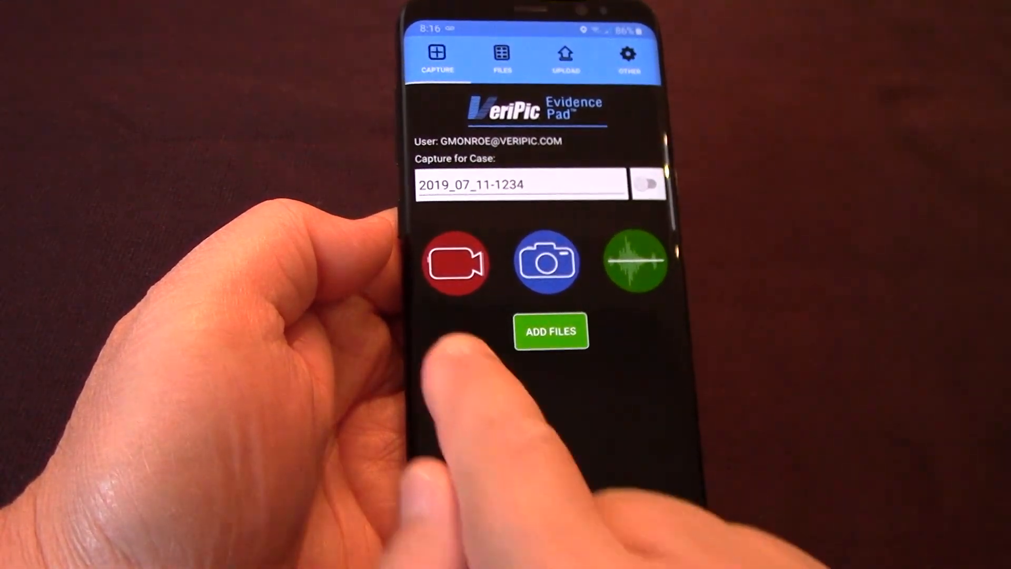
left_click(550, 330)
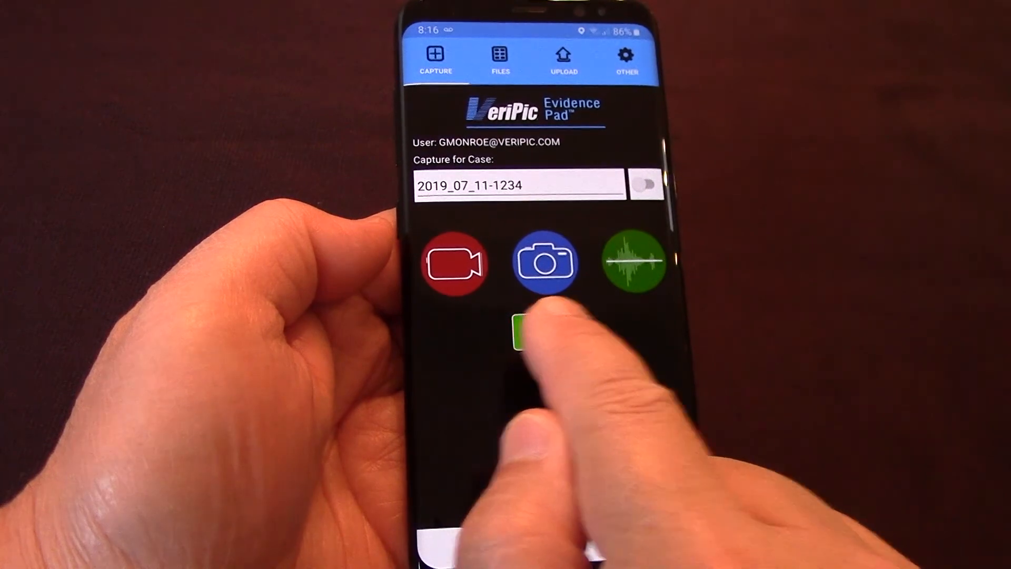